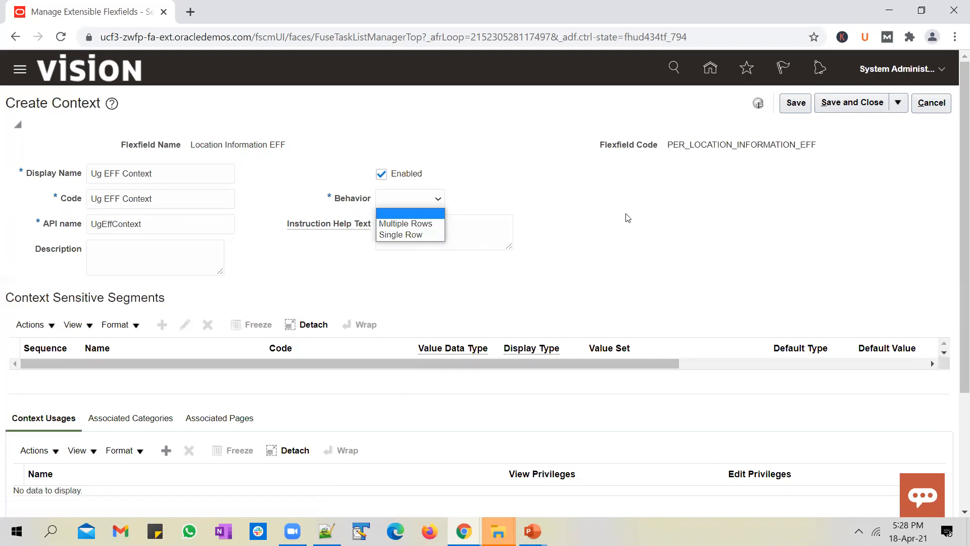
# - Set Ug EFF Context behavior to Multiple Rows and add a Location context usage
pyautogui.click(406, 223)
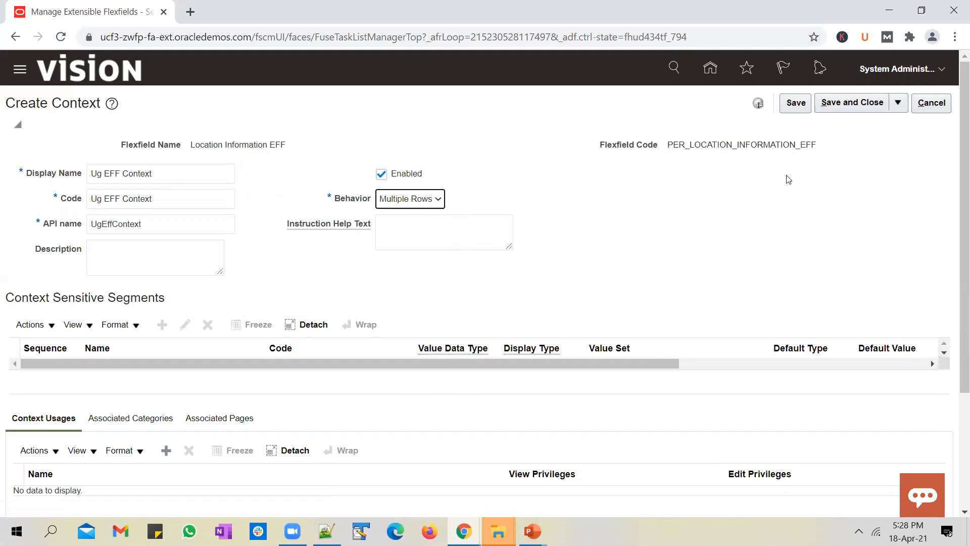
pyautogui.scroll(-1, 263, 357)
pyautogui.click(165, 380)
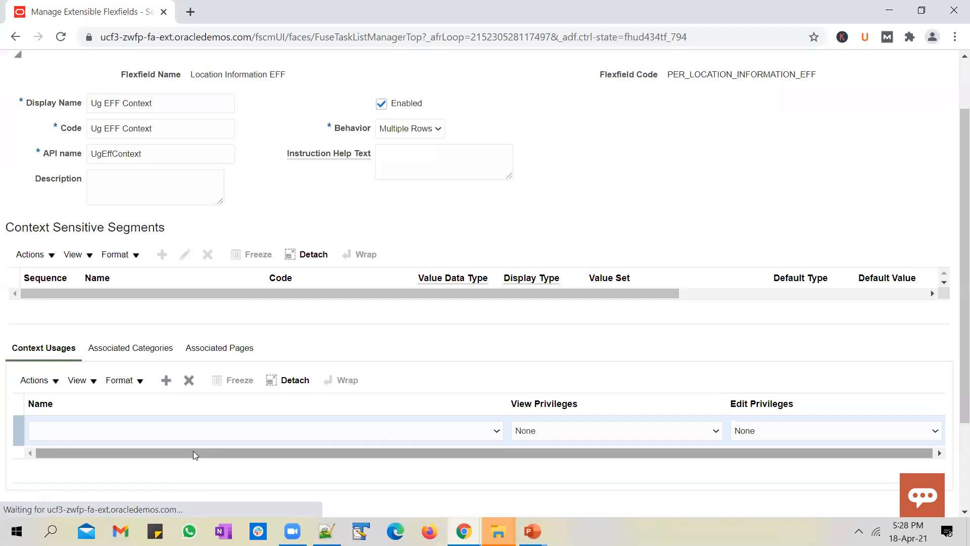
pyautogui.click(473, 434)
pyautogui.click(452, 454)
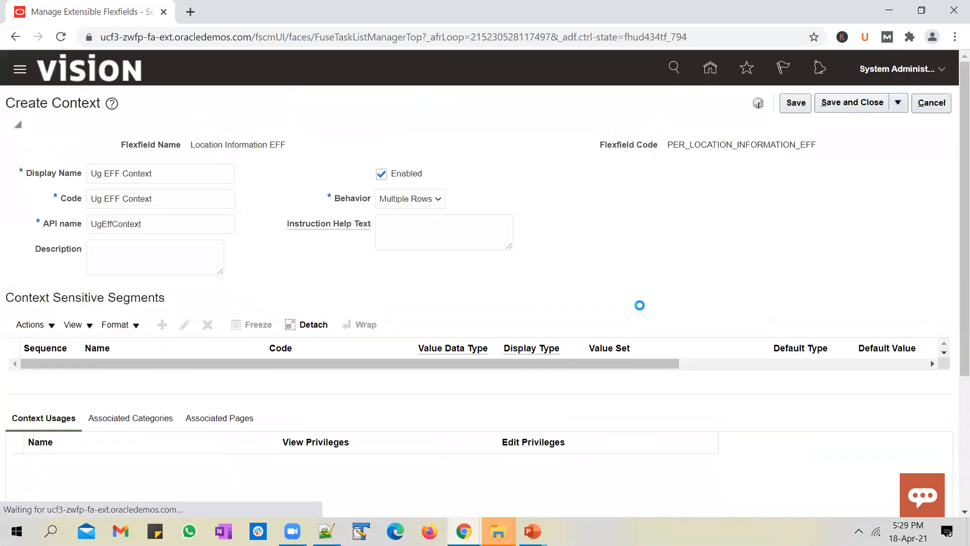
pyautogui.click(791, 107)
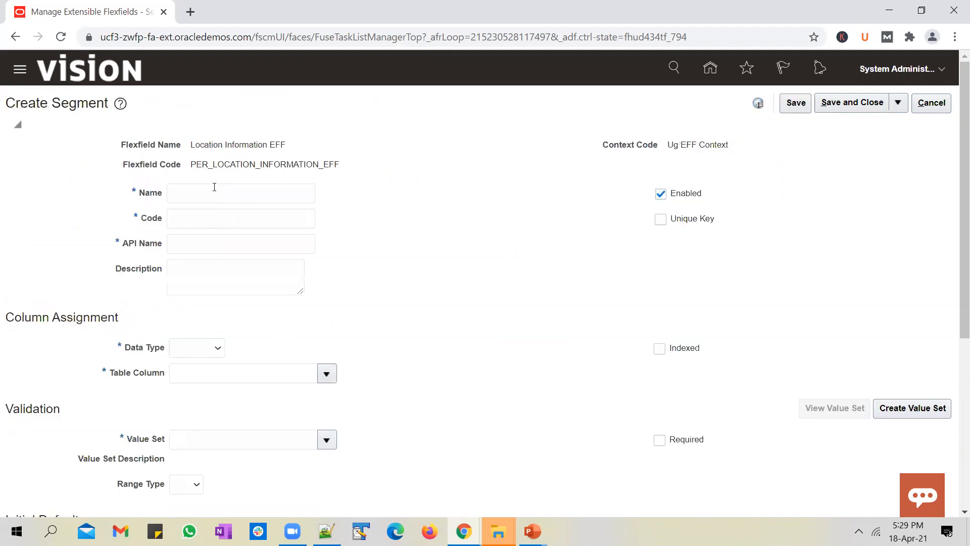
# - Name the segment Dept Id, make it a unique key, and set data type Number
pyautogui.click(215, 193)
pyautogui.write('Dept Id')
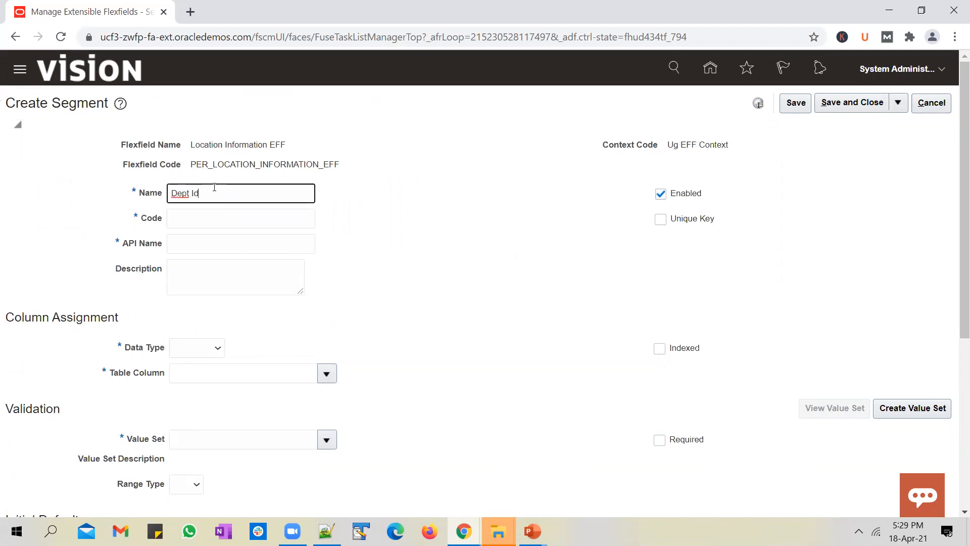
pyautogui.press('Tab')
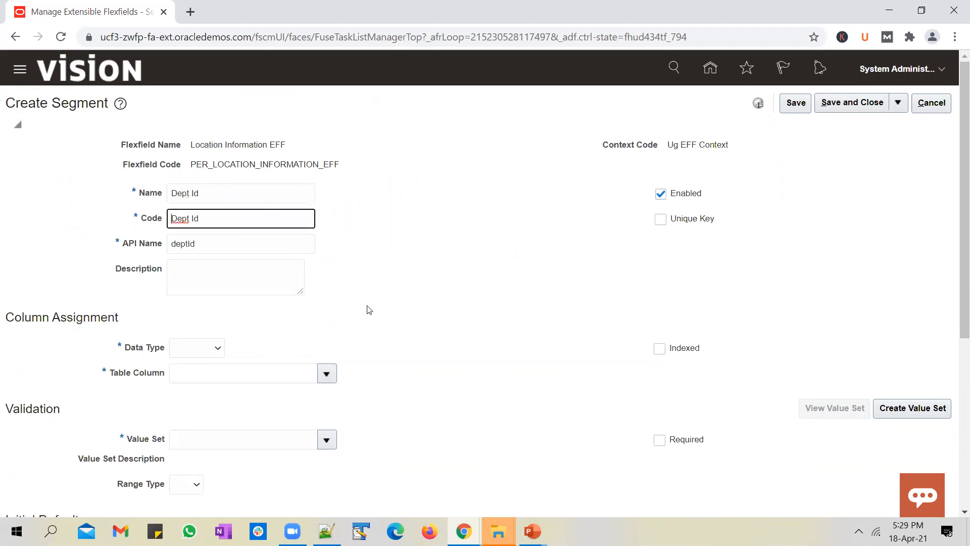
pyautogui.click(661, 220)
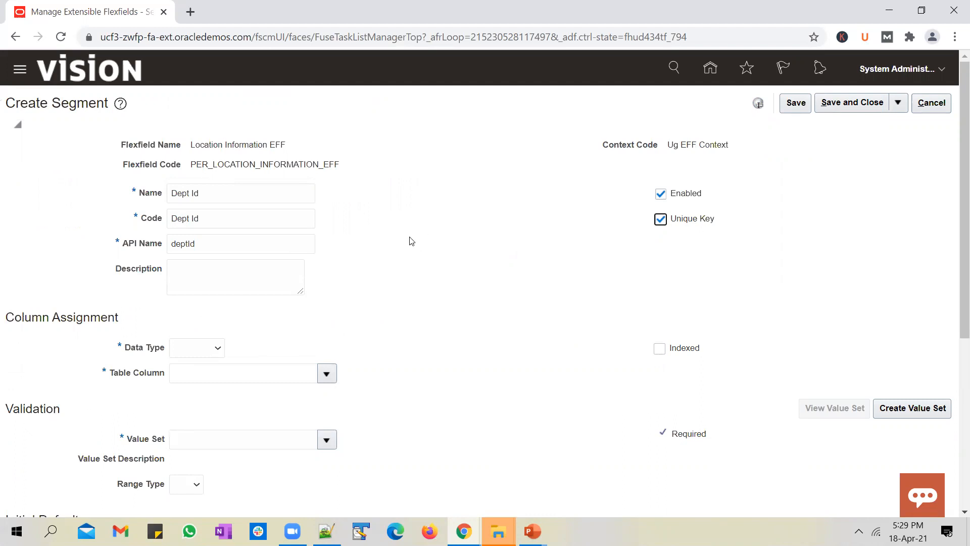
pyautogui.click(218, 348)
pyautogui.click(189, 381)
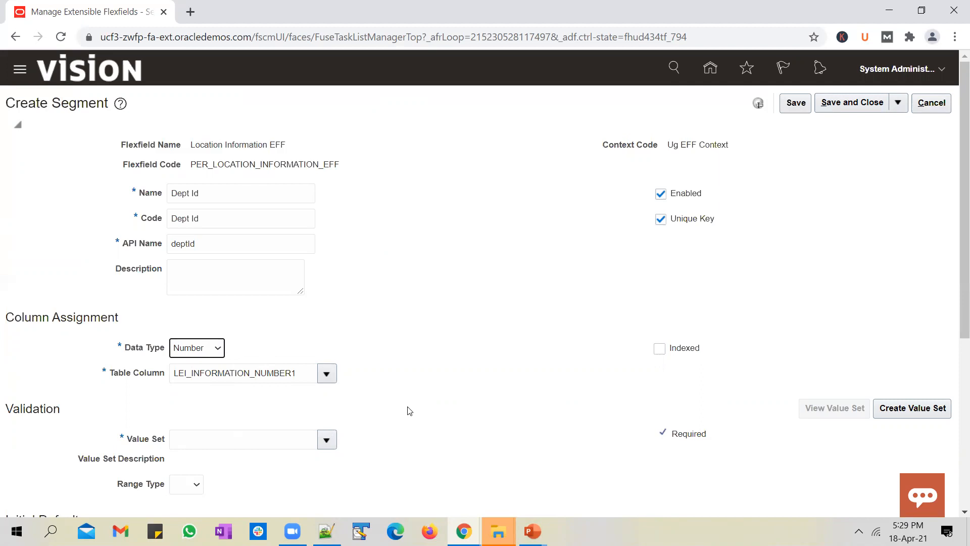
# - Assign value set UNOGEEKS_FORMATONLY_VSET and display size 20 to the Dept Id segment
pyautogui.scroll(-3, 410, 411)
pyautogui.click(325, 303)
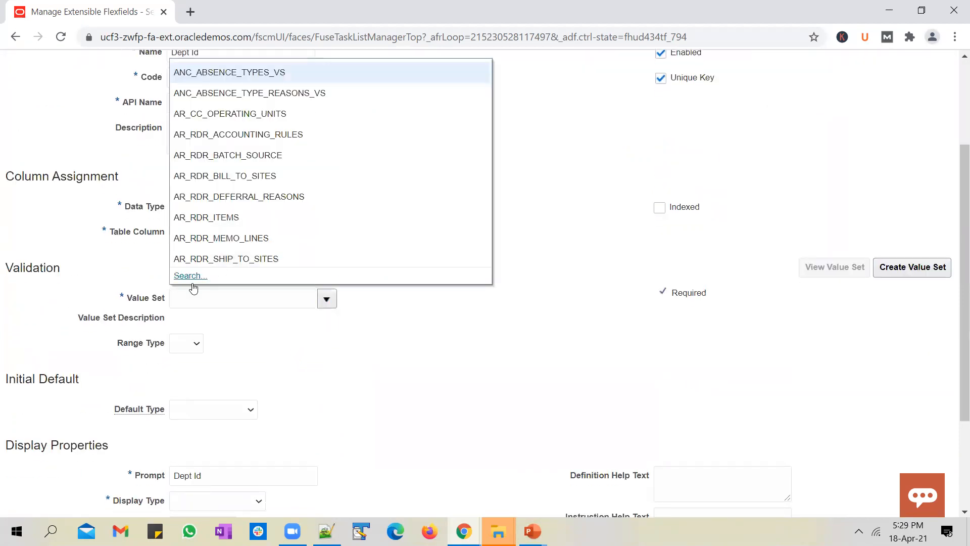
pyautogui.click(192, 283)
pyautogui.click(438, 260)
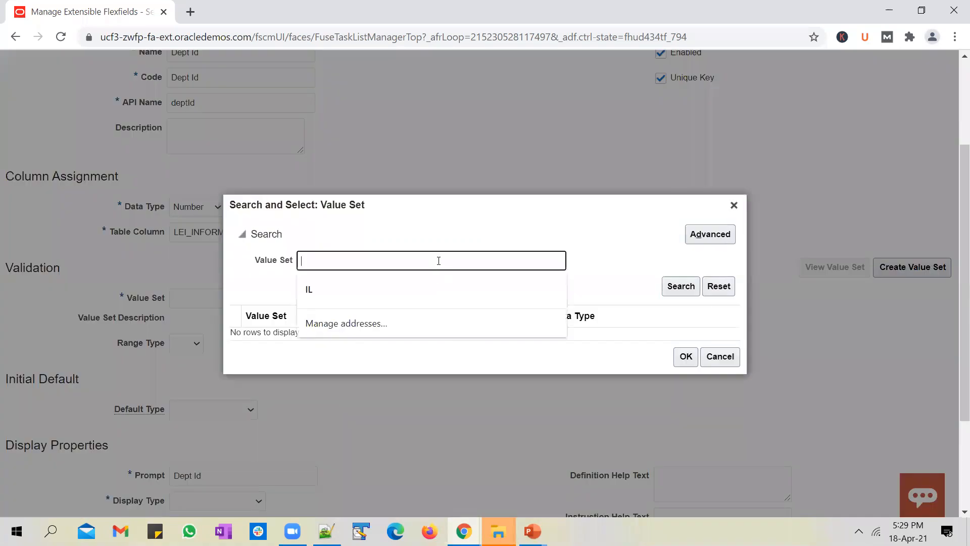
pyautogui.write('U')
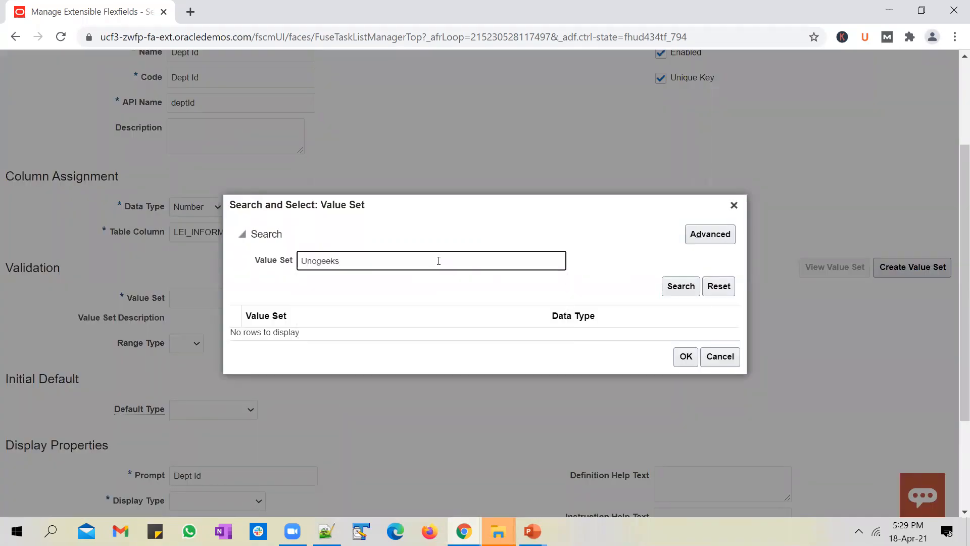
pyautogui.write('nogeeks')
pyautogui.press('Return')
pyautogui.click(410, 327)
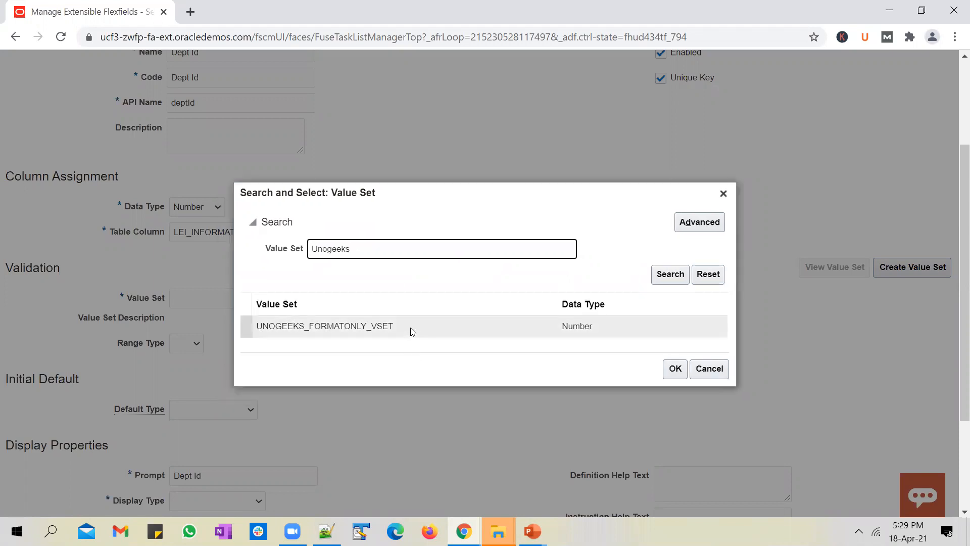
pyautogui.click(675, 369)
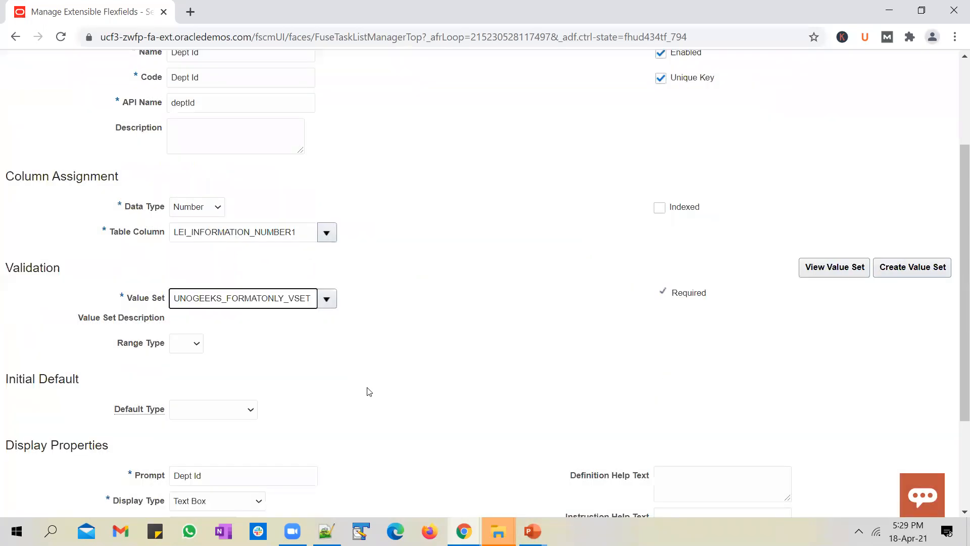
pyautogui.scroll(-3, 369, 392)
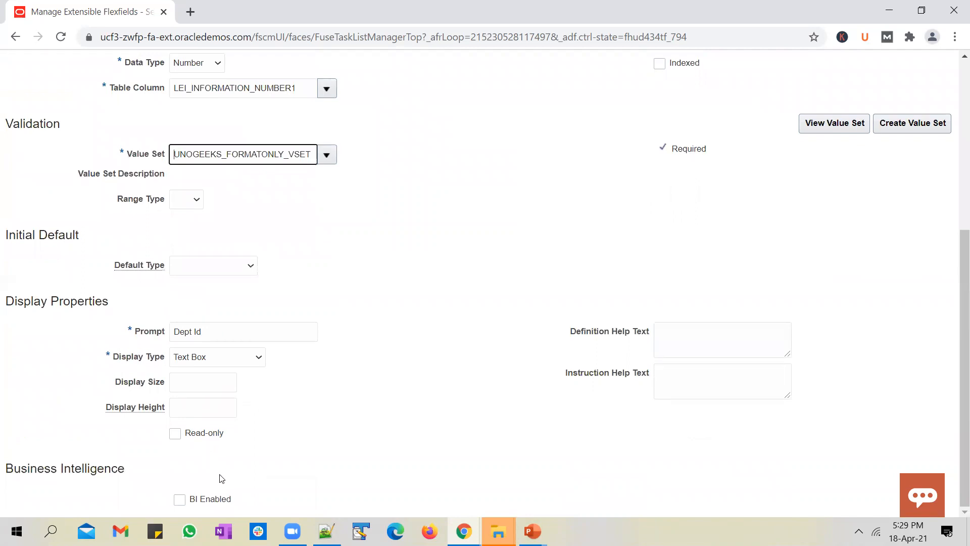
pyautogui.click(215, 385)
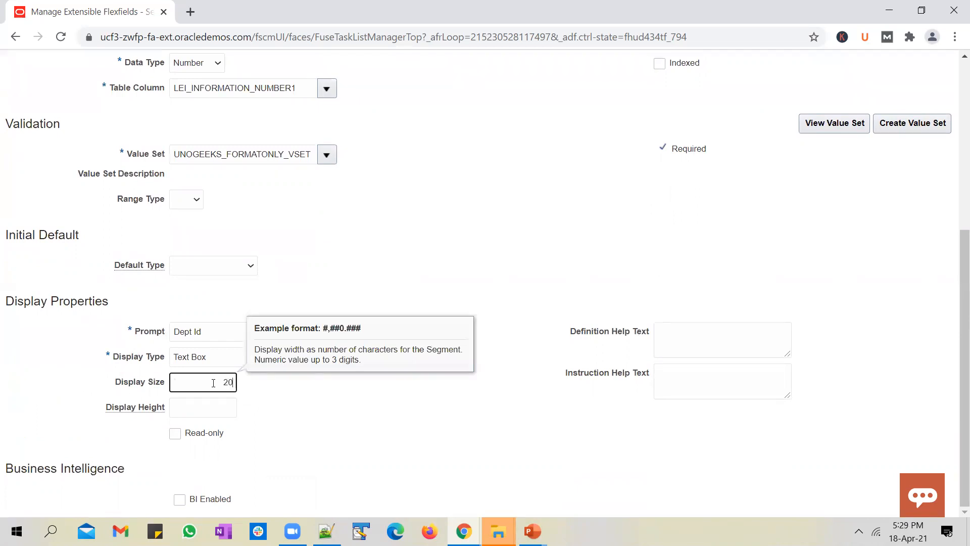
pyautogui.scroll(6, 544, 445)
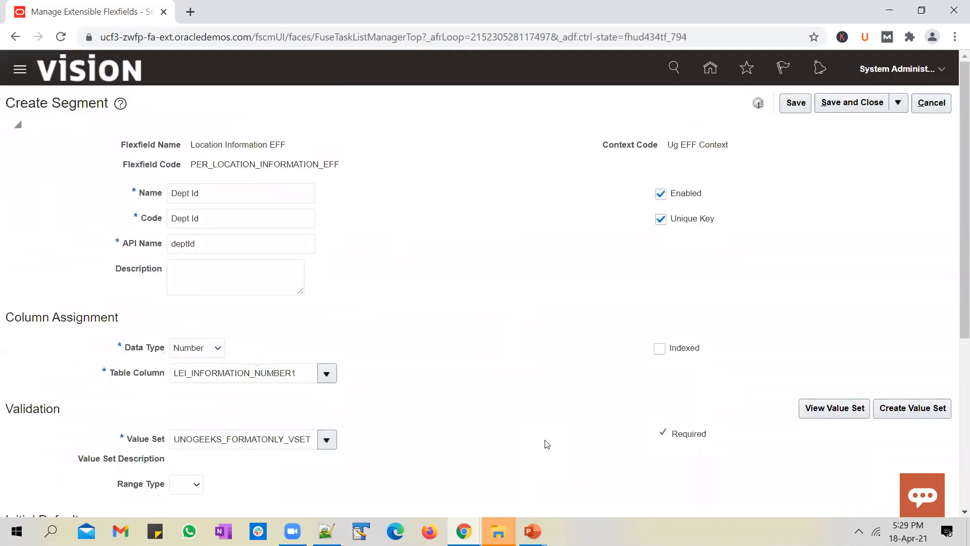
pyautogui.click(900, 104)
# - Save Dept Id and start a new Character segment named Dept Name
pyautogui.click(877, 128)
pyautogui.click(226, 192)
pyautogui.write('Depat')
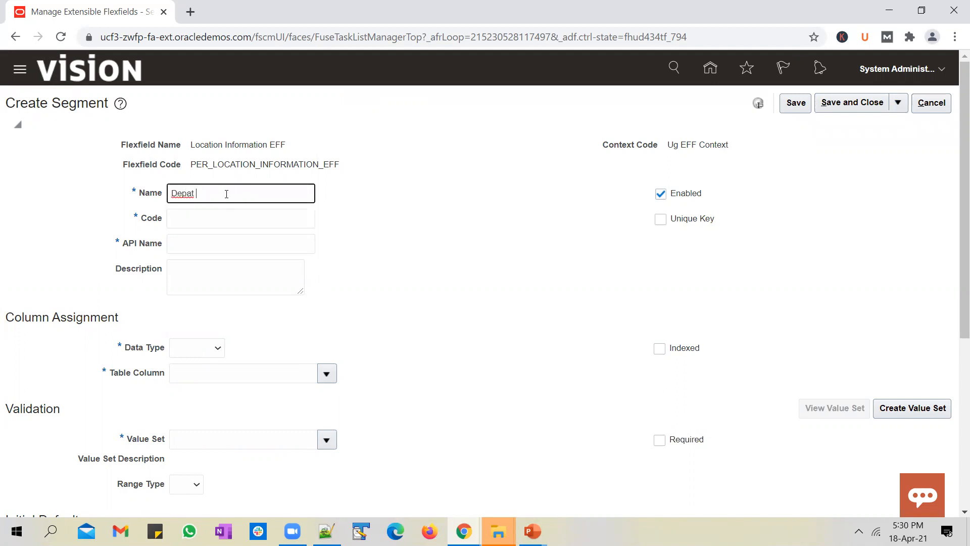
pyautogui.write('Name')
pyautogui.press('Tab')
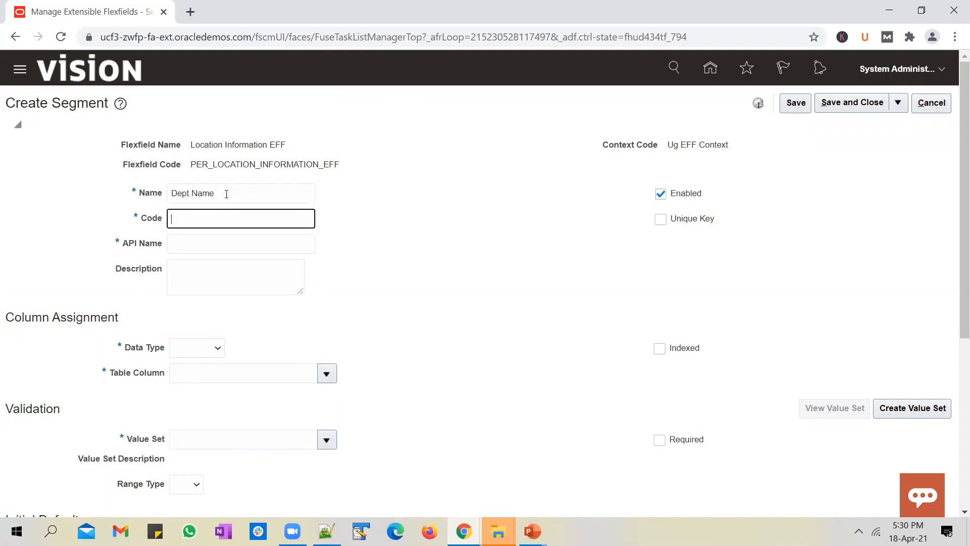
pyautogui.click(217, 348)
pyautogui.click(214, 373)
# - Assign value set UNOGEEKS_INDEP_DEPT_VSET to Dept Name and set its display size
pyautogui.scroll(-3, 245, 332)
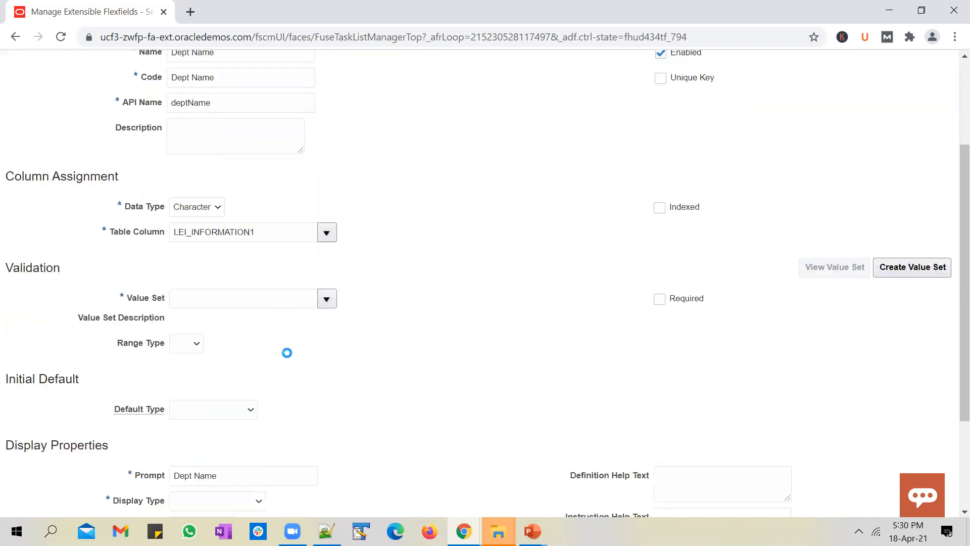
pyautogui.click(202, 275)
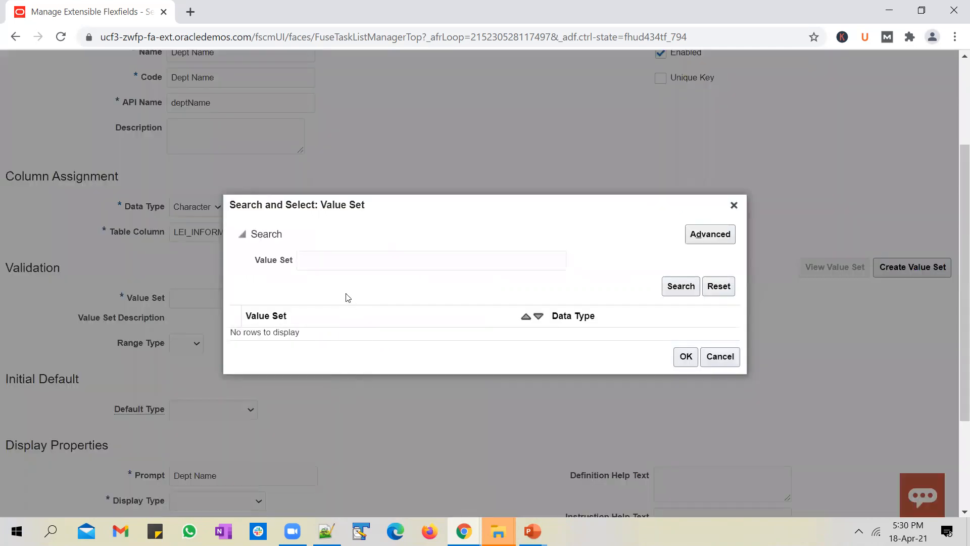
pyautogui.click(344, 263)
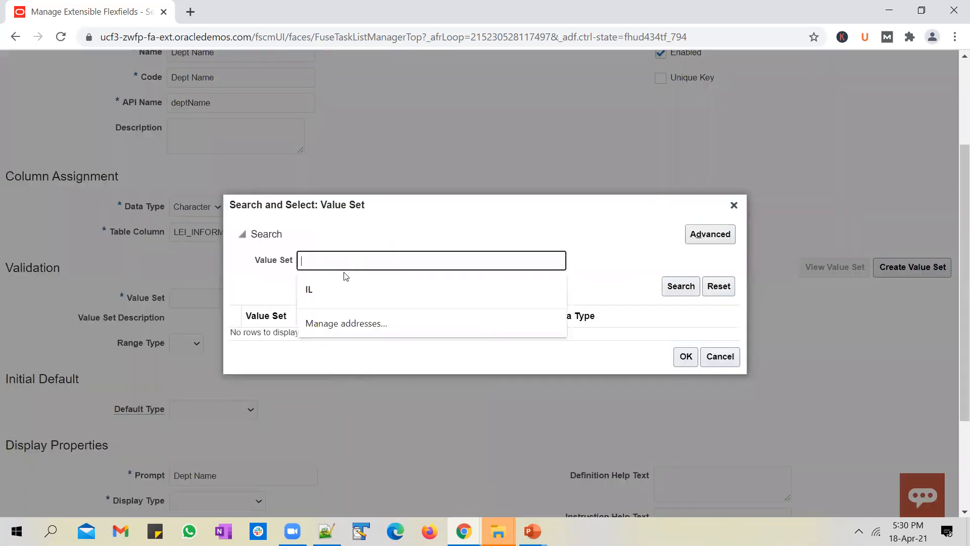
pyautogui.write('Unogeeks')
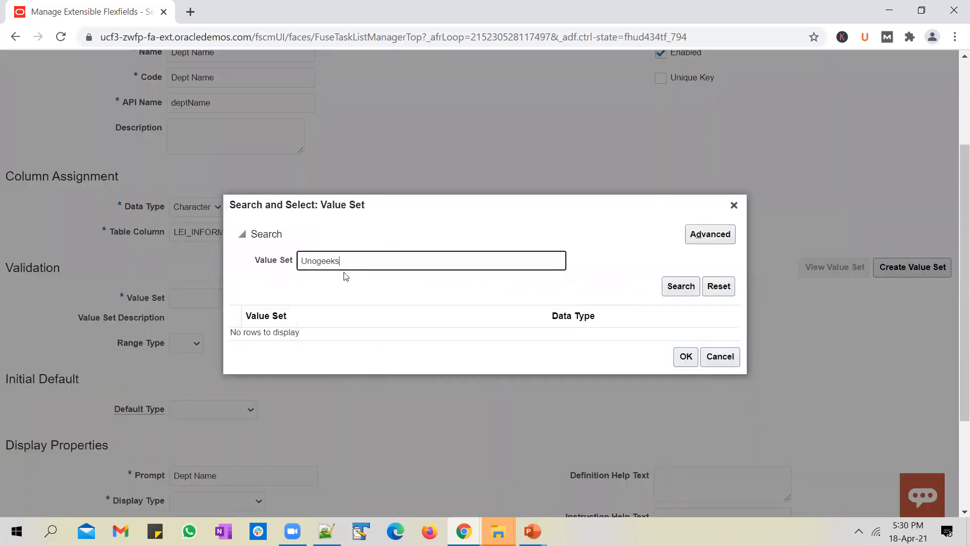
pyautogui.click(680, 287)
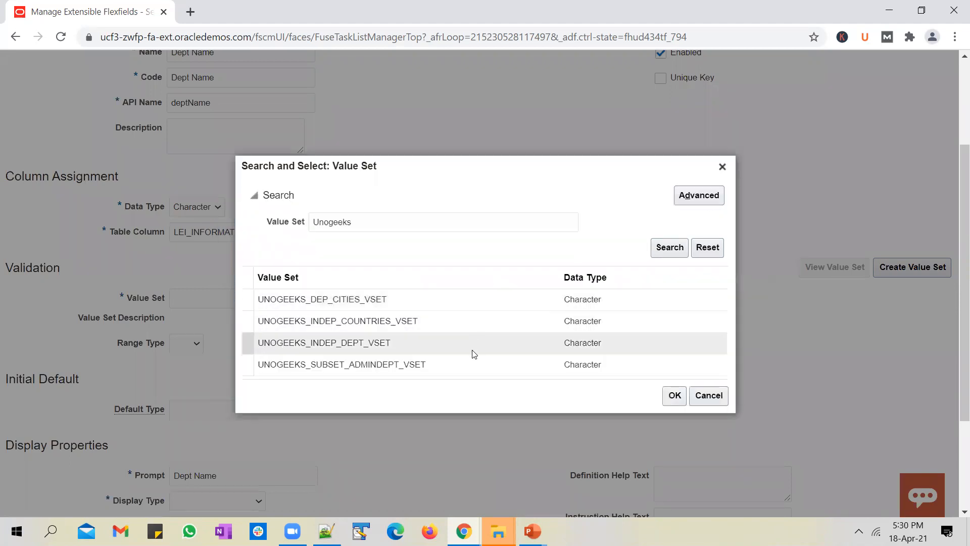
pyautogui.click(462, 342)
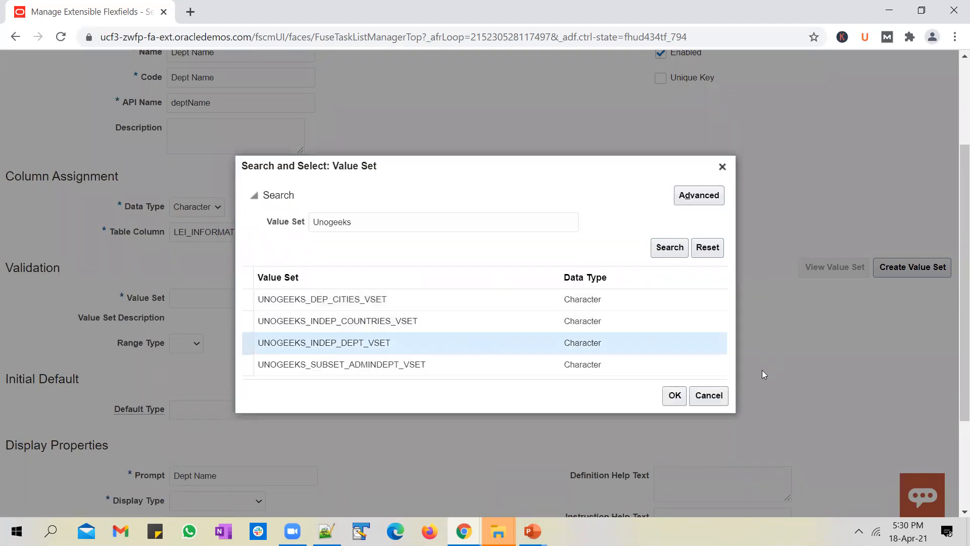
pyautogui.click(675, 397)
pyautogui.scroll(-3, 233, 365)
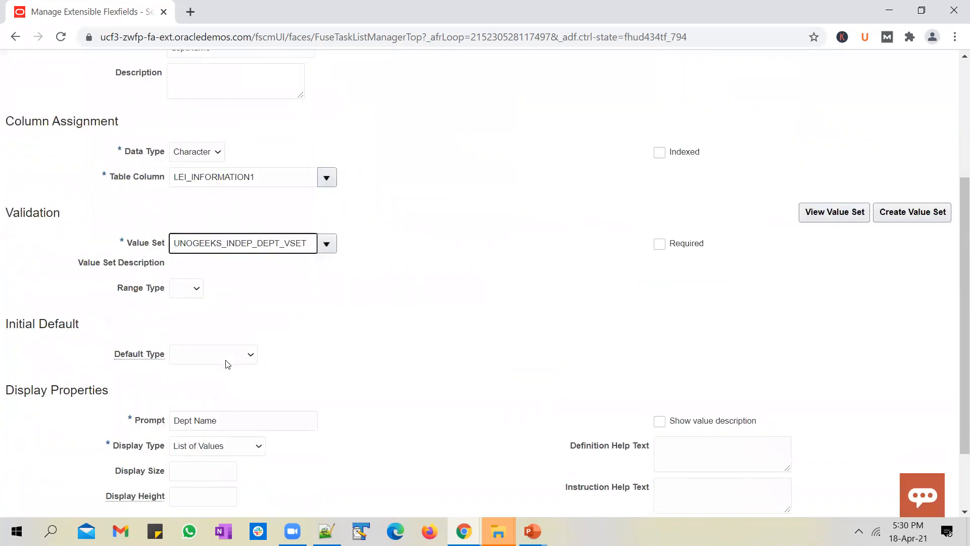
pyautogui.click(193, 379)
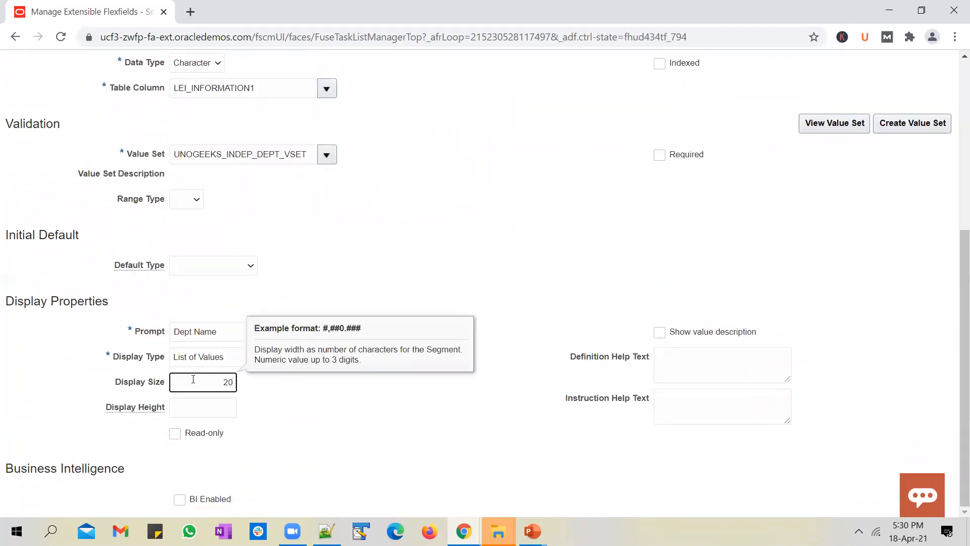
pyautogui.press('Tab')
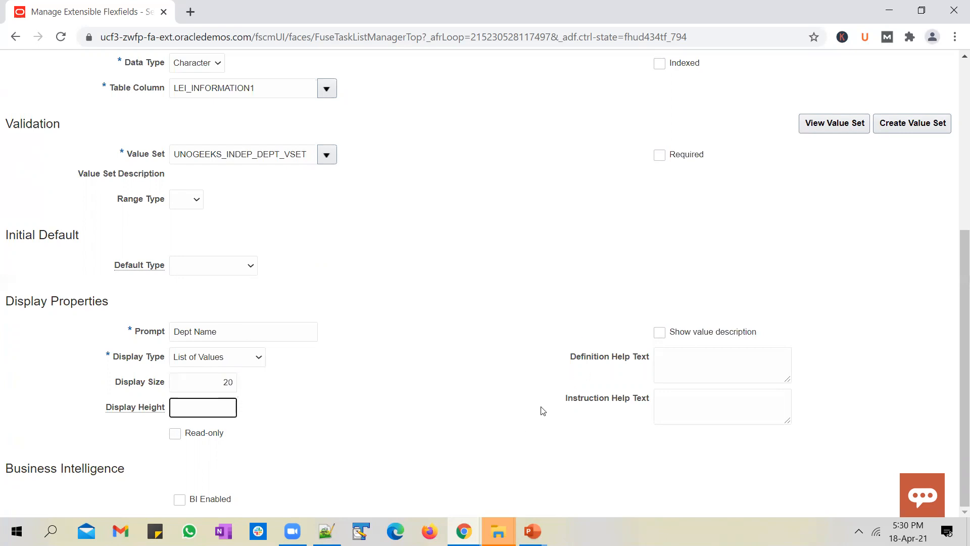
pyautogui.scroll(6, 530, 425)
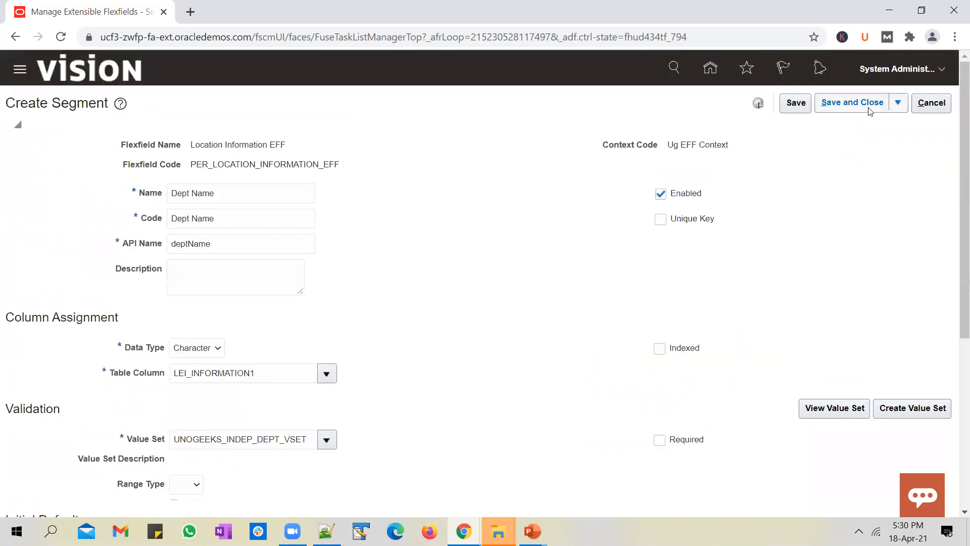
# - Save and close the Dept Name segment, Ug EFF Context, and Manage Contexts
pyautogui.click(857, 108)
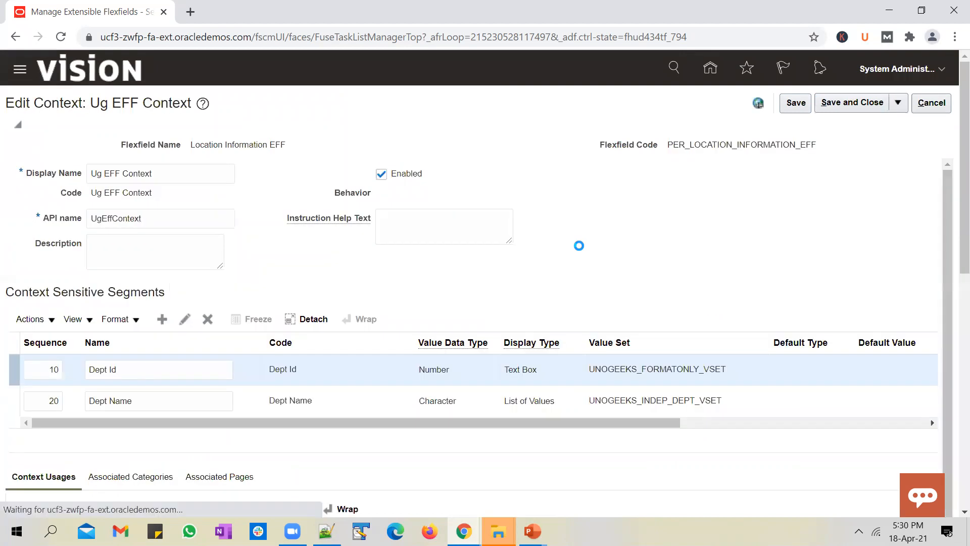
pyautogui.click(858, 103)
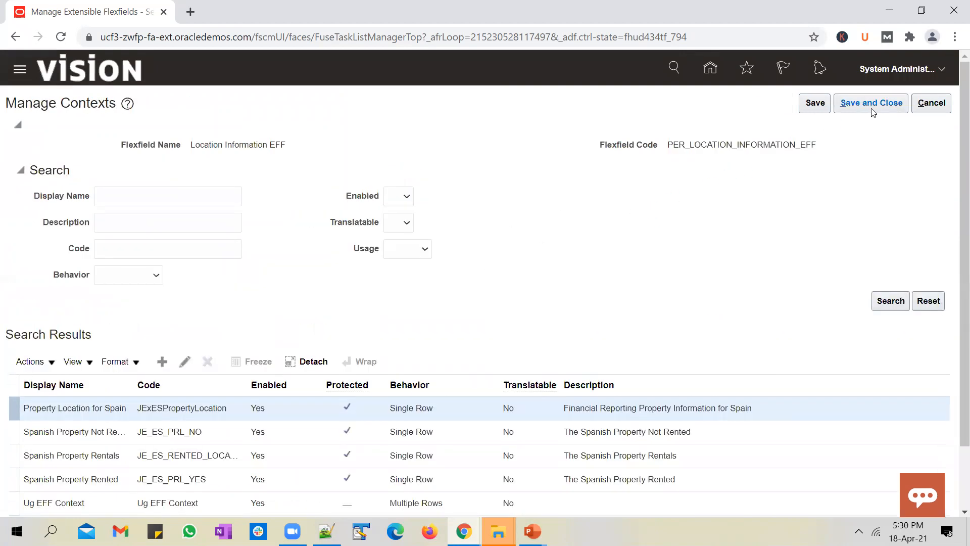
pyautogui.click(874, 104)
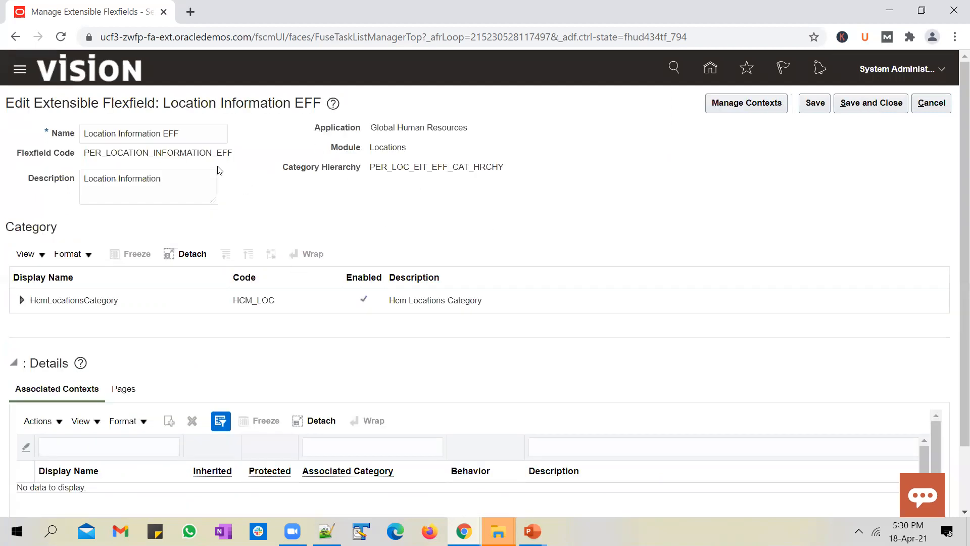
# - Associate Ug EFF Context with the HcmLocationsCategory category
pyautogui.scroll(-2, 175, 246)
pyautogui.click(169, 226)
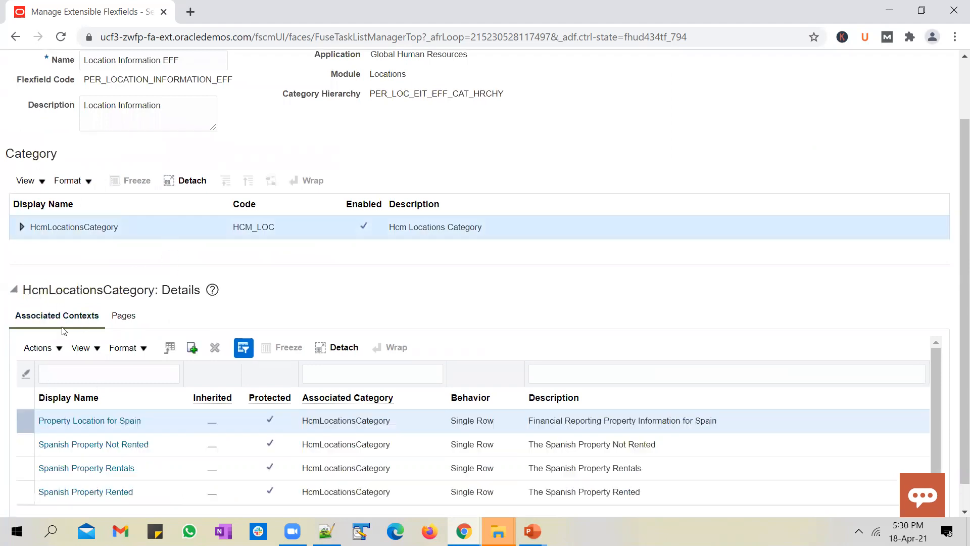
pyautogui.click(192, 347)
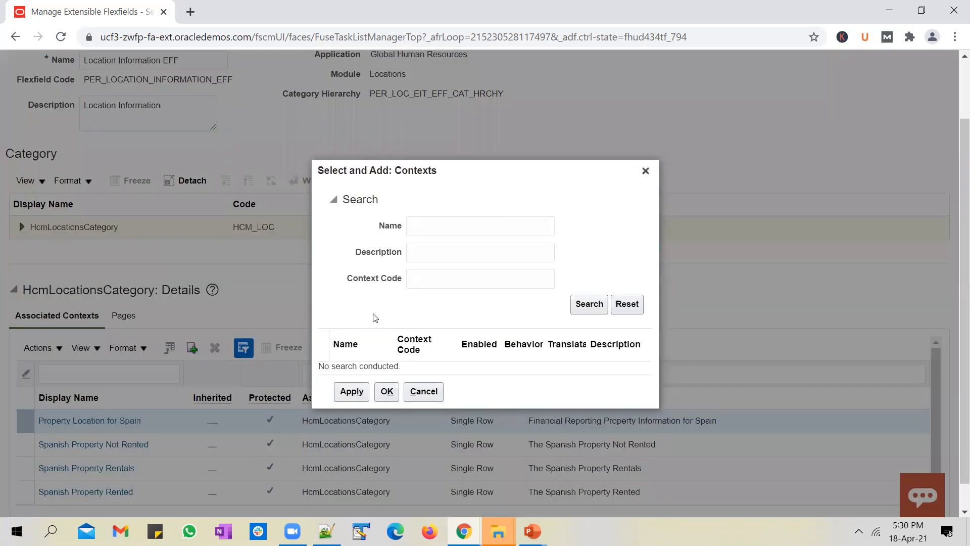
pyautogui.click(446, 223)
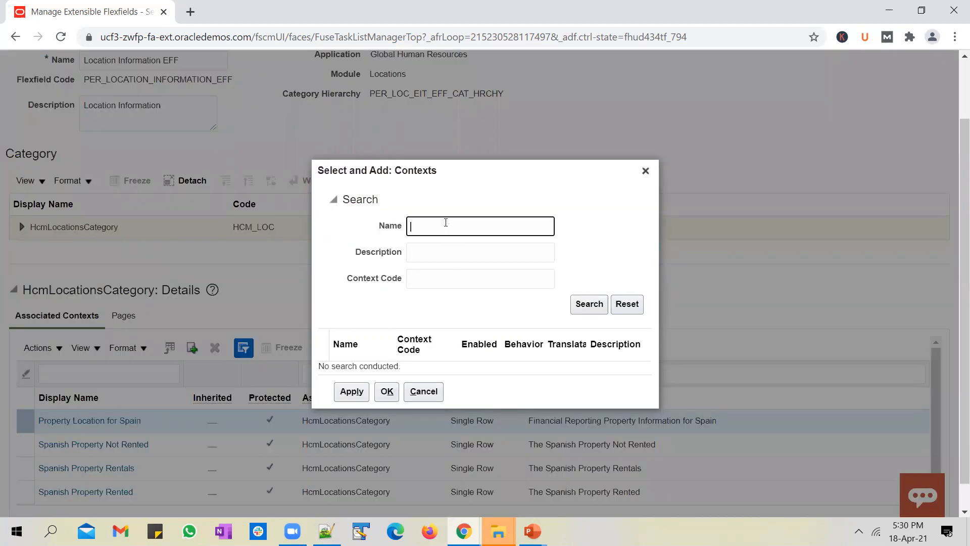
pyautogui.write('Ug')
pyautogui.click(574, 311)
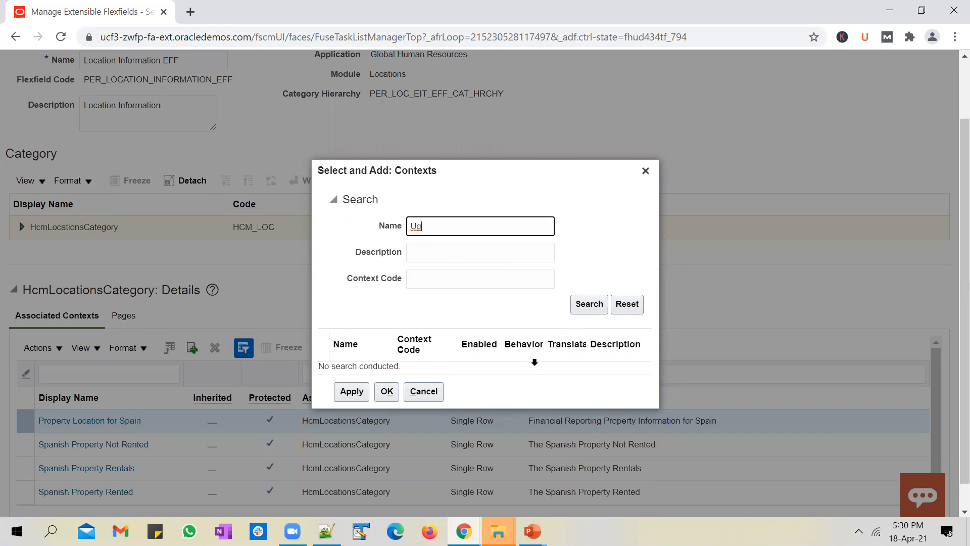
pyautogui.click(383, 396)
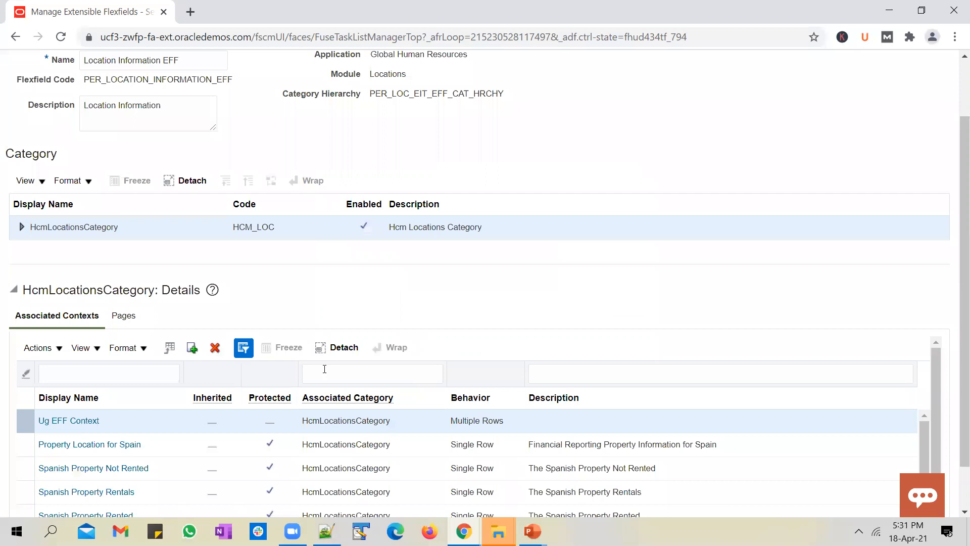
# - Show the pages defined for HcmLocationsCategory, including Extra Information
pyautogui.scroll(3, 814, 249)
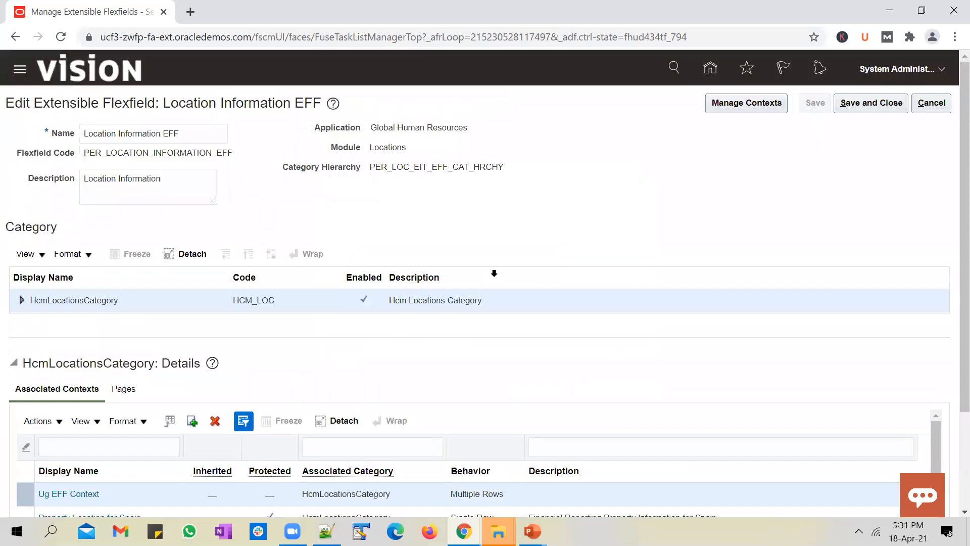
pyautogui.scroll(-3, 490, 298)
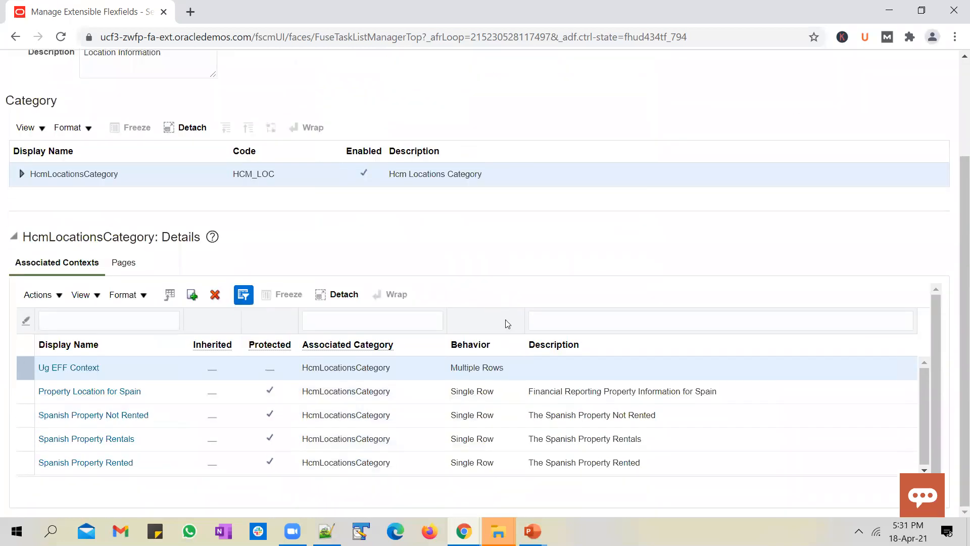
pyautogui.scroll(3, 160, 257)
pyautogui.scroll(-3, 135, 329)
pyautogui.click(128, 263)
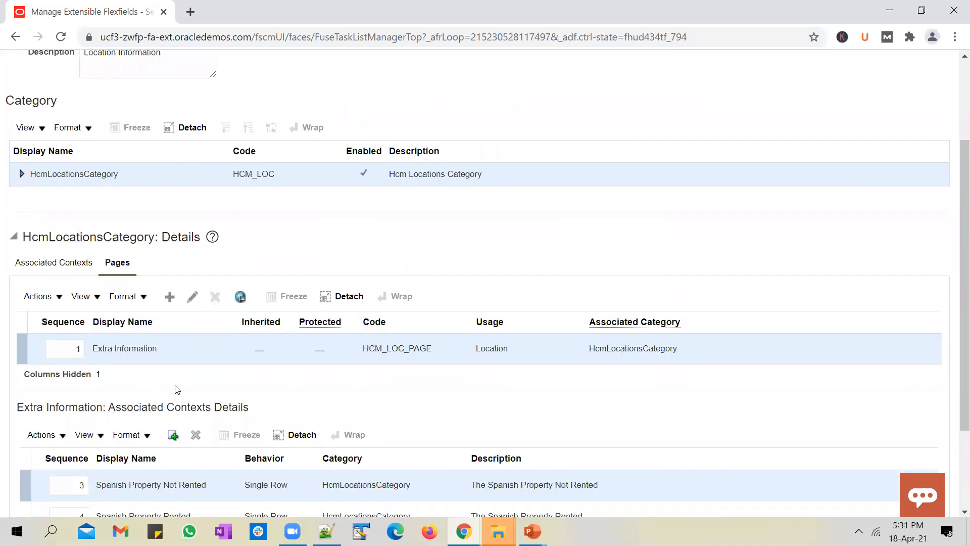
pyautogui.scroll(-2, 177, 374)
# - Add Ug EFF Context to the Extra Information page and save the Location Information EFF
pyautogui.click(174, 314)
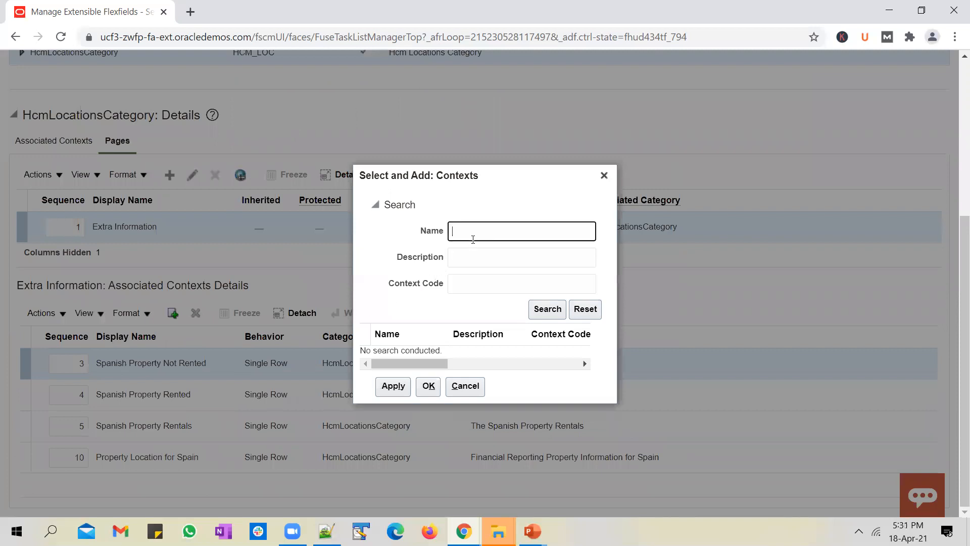
pyautogui.write('Ug')
pyautogui.click(548, 308)
pyautogui.click(488, 352)
pyautogui.click(428, 391)
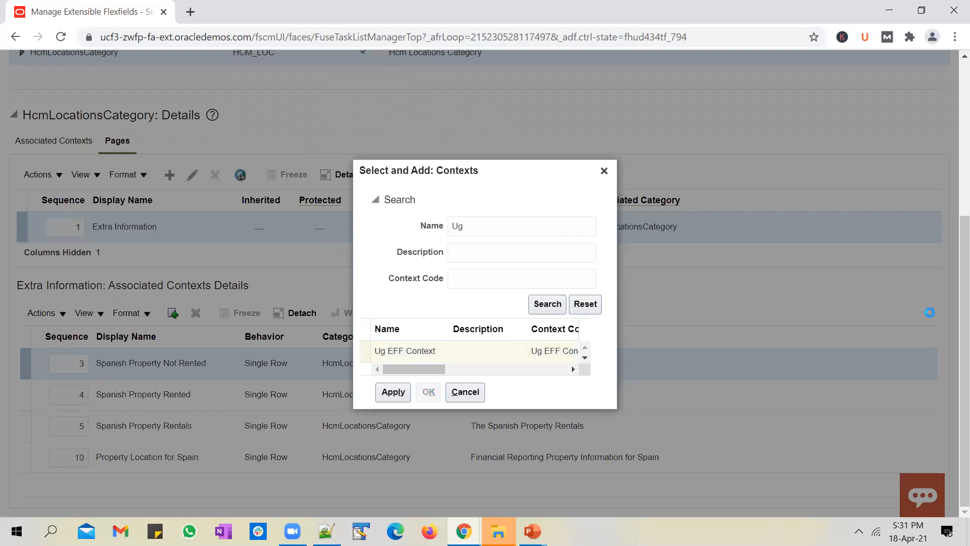
pyautogui.scroll(5, 792, 327)
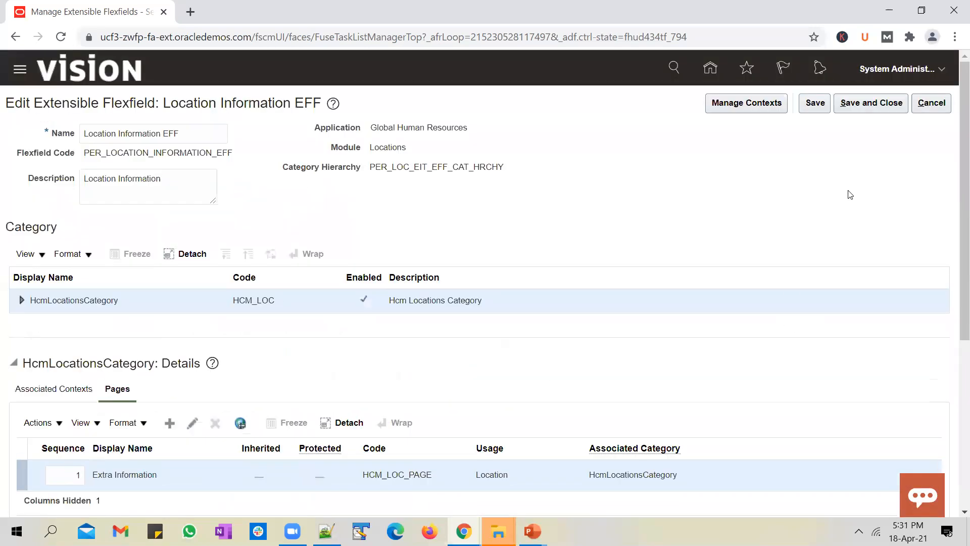
pyautogui.click(877, 106)
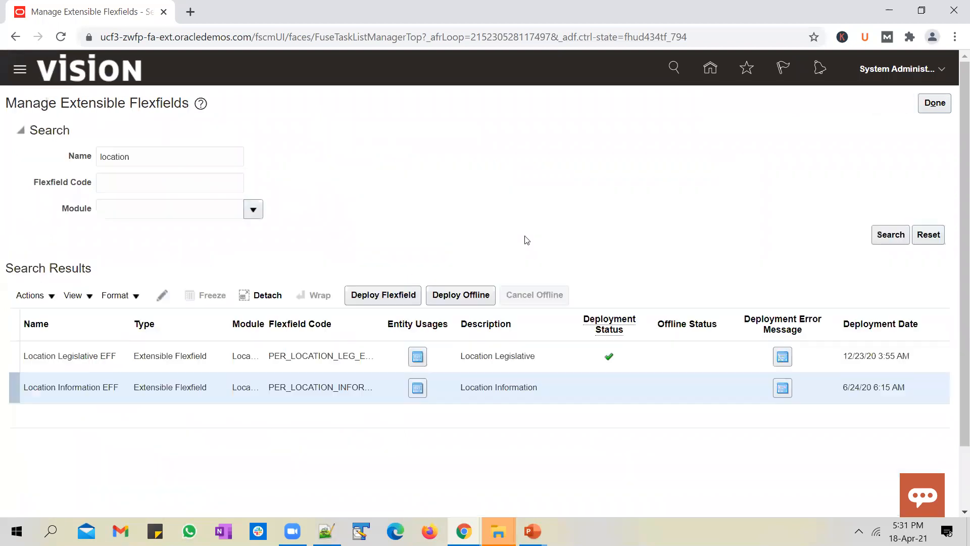
# - Deploy Location Information EFF, signing out of the incognito session while deployment runs
pyautogui.click(391, 295)
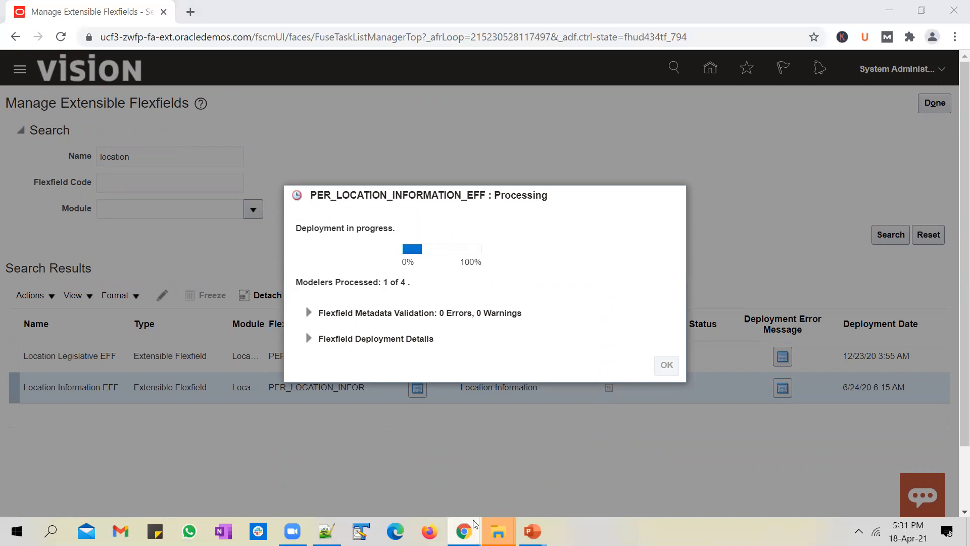
pyautogui.moveTo(473, 526)
pyautogui.click(535, 479)
pyautogui.click(246, 44)
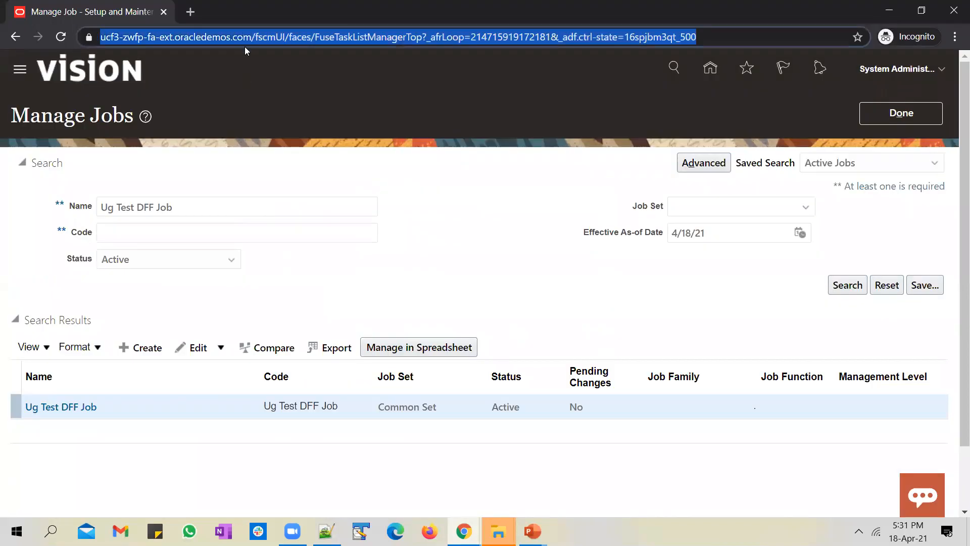
pyautogui.click(247, 37)
pyautogui.moveTo(285, 37); pyautogui.dragTo(100, 37)
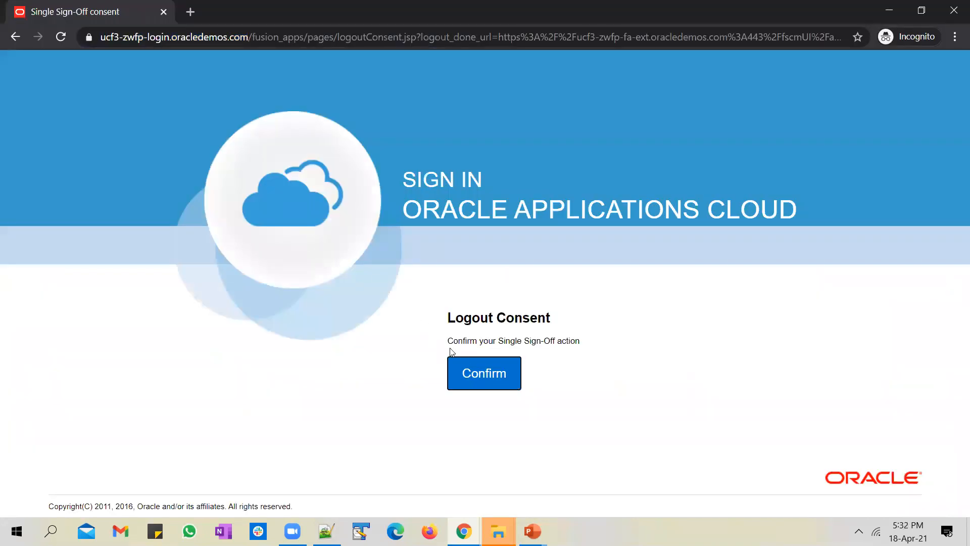
pyautogui.click(455, 360)
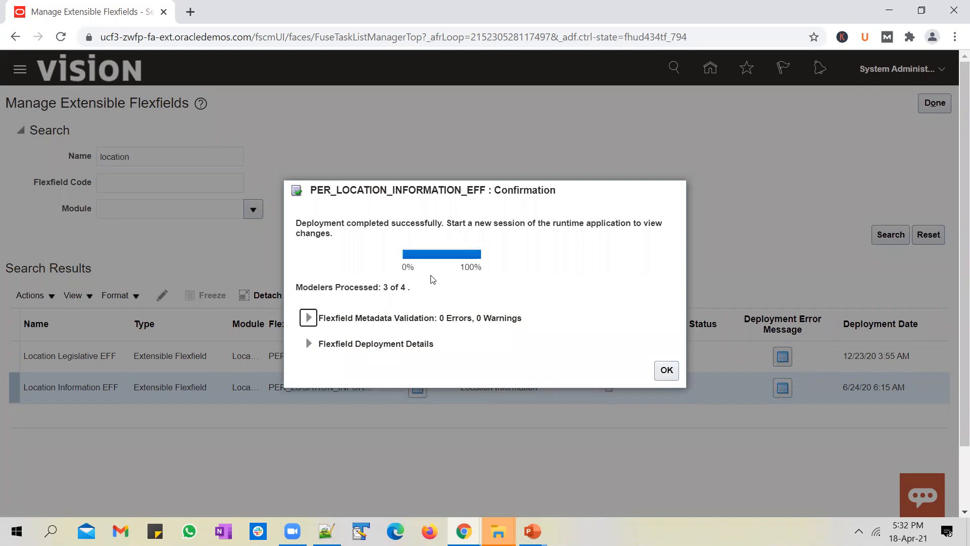
pyautogui.click(667, 370)
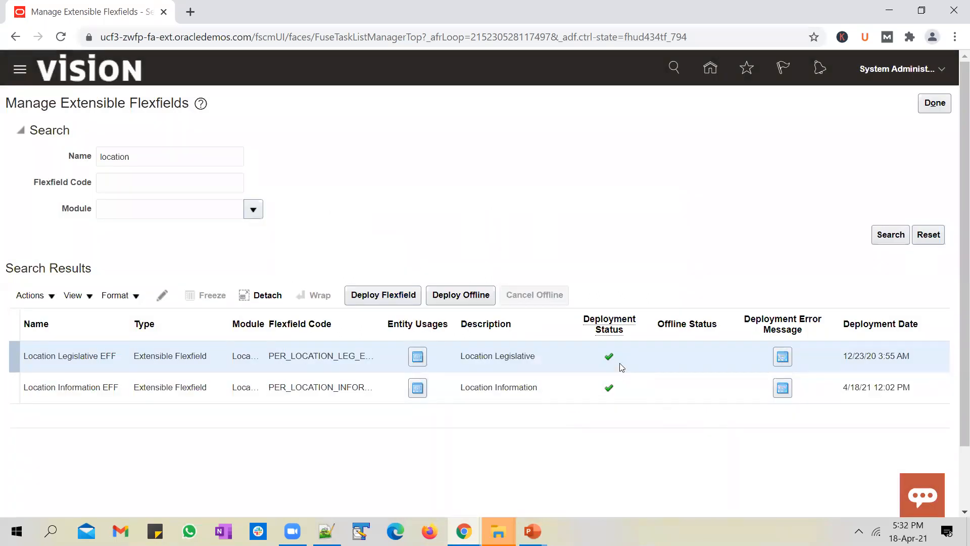
pyautogui.click(627, 390)
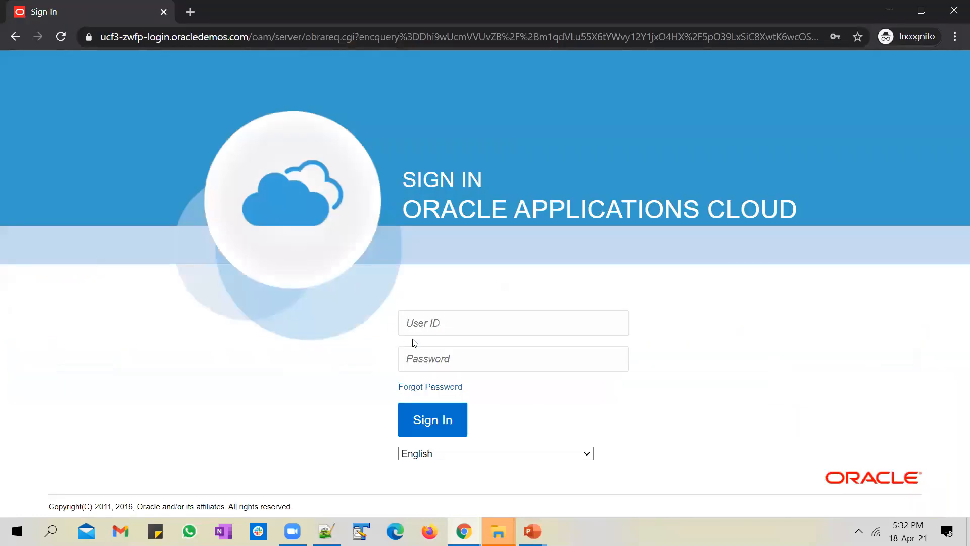
# - Sign back in with the saved administrator credentials and open Setup and Maintenance
pyautogui.click(420, 325)
pyautogui.write('casey.brown')
pyautogui.click(452, 360)
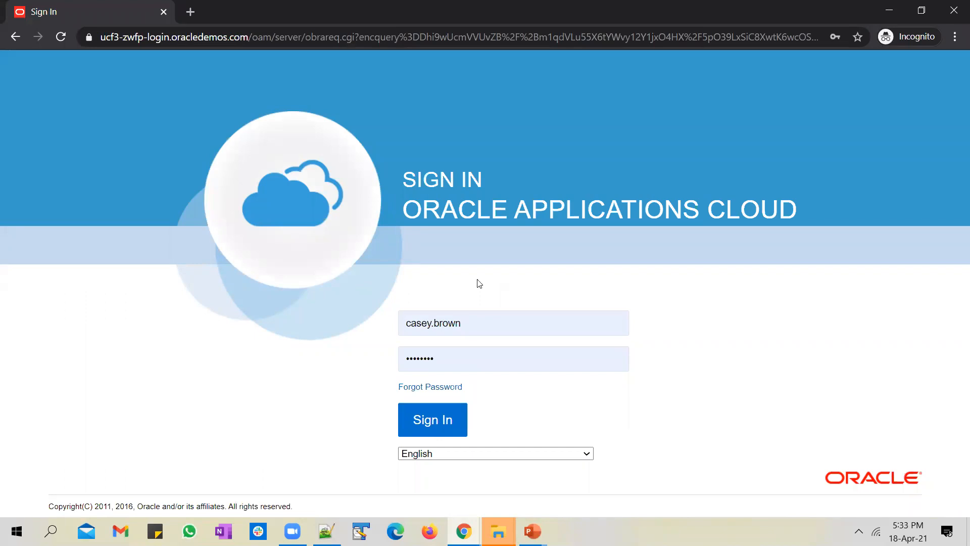
pyautogui.click(445, 410)
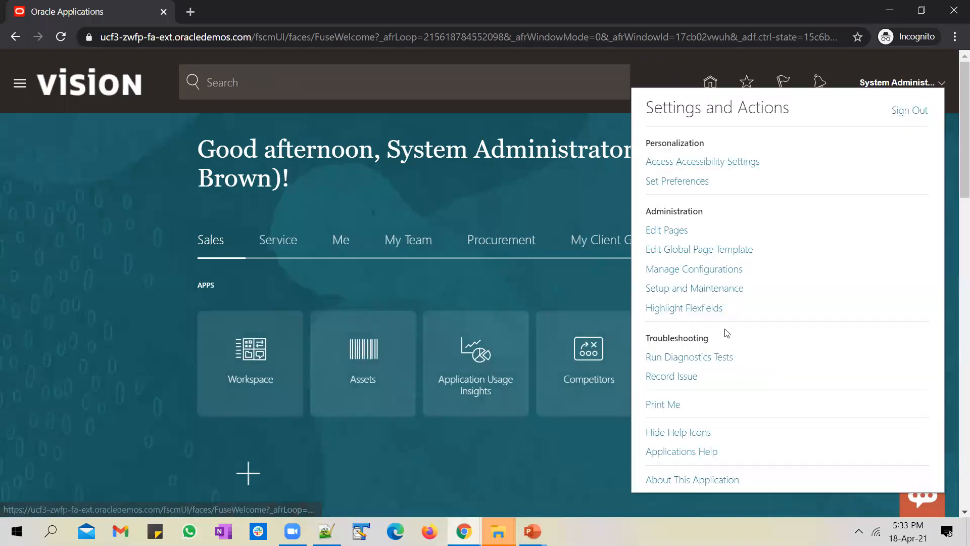
pyautogui.click(711, 288)
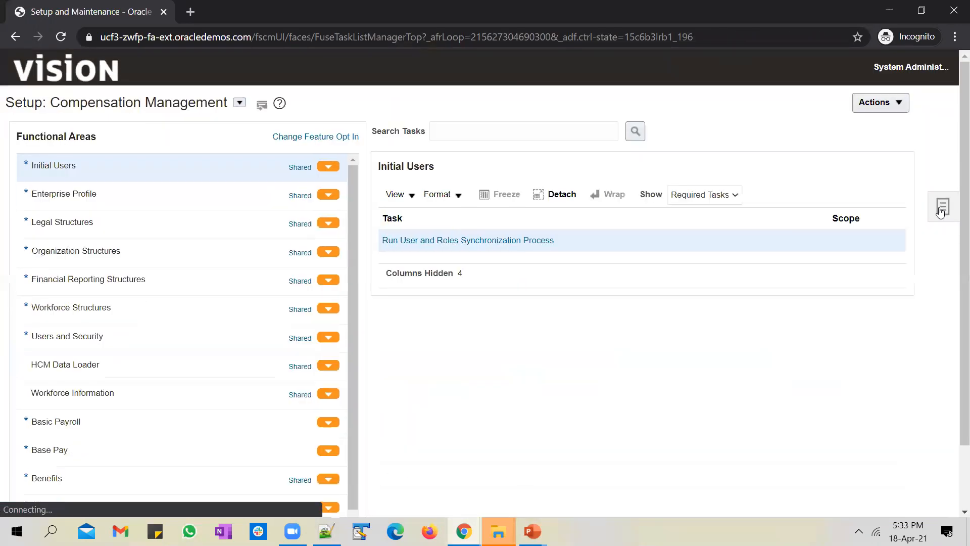
# - Find the Manage Locations task with a 'manage lo' search and start a new location
pyautogui.click(944, 206)
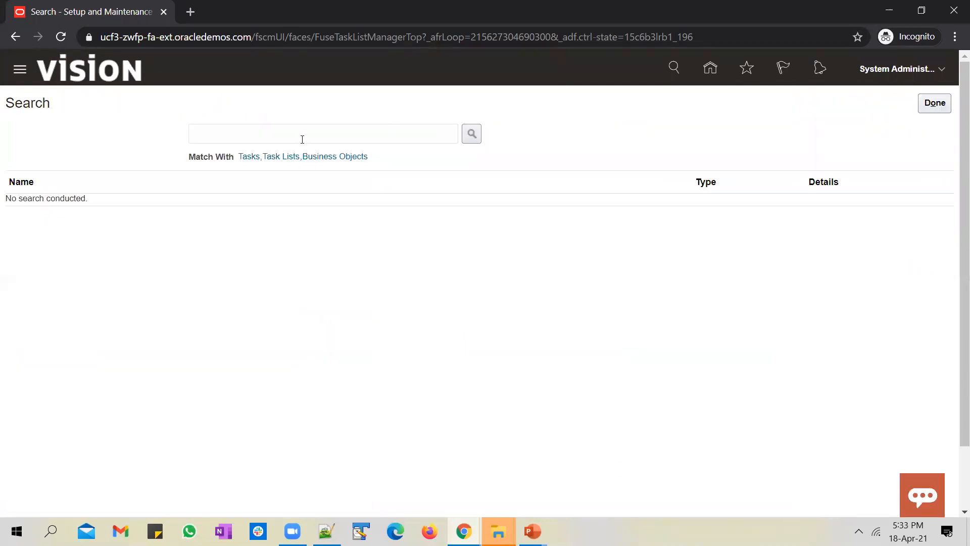
pyautogui.click(303, 137)
pyautogui.write('manage location')
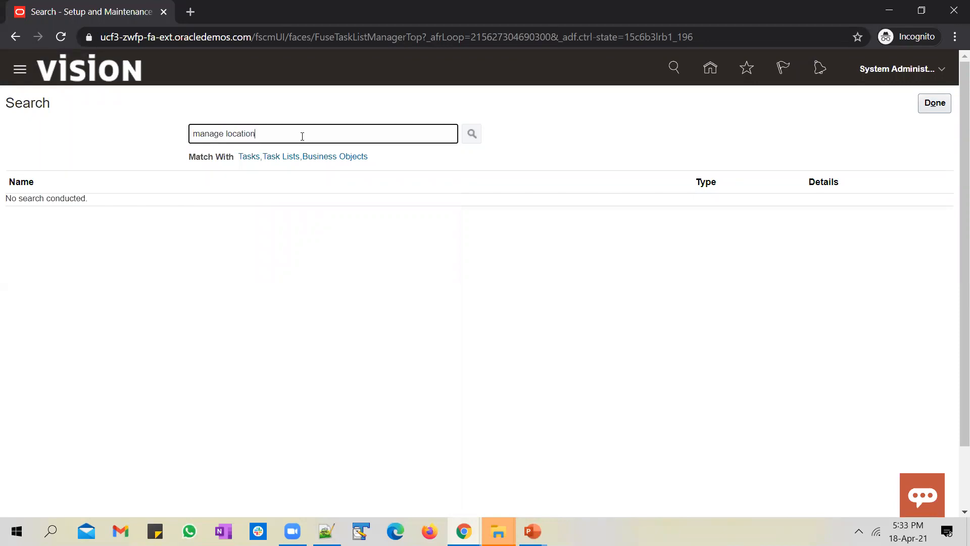
pyautogui.press('Return')
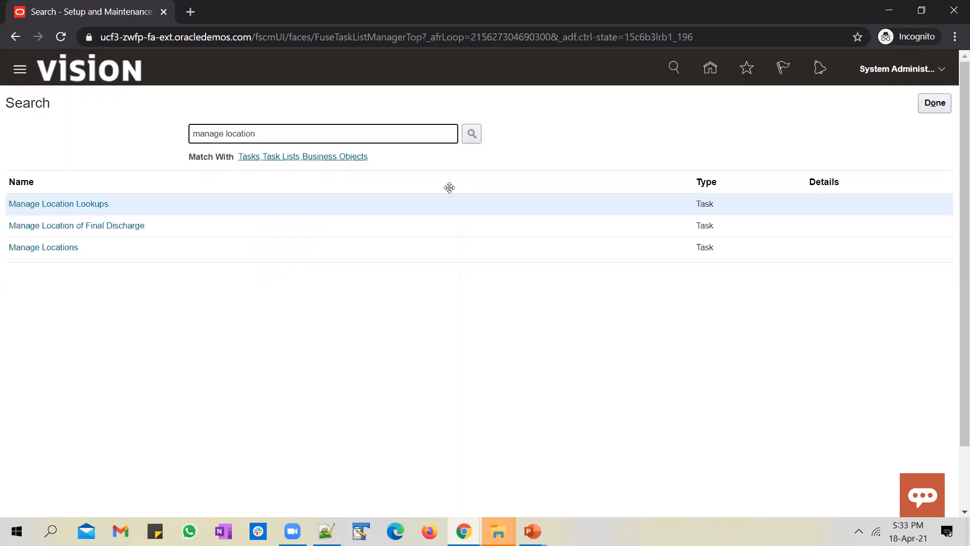
pyautogui.click(61, 255)
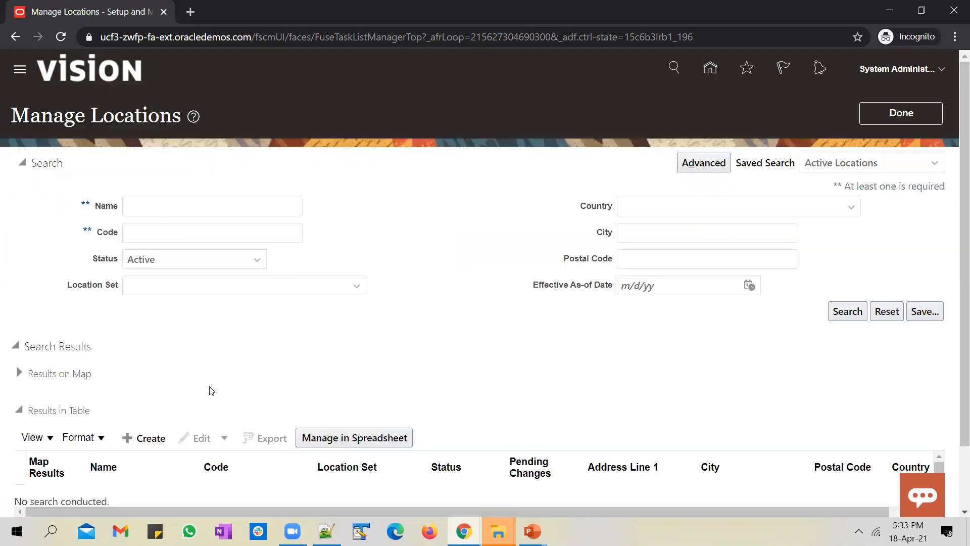
pyautogui.click(144, 438)
pyautogui.scroll(-2, 365, 262)
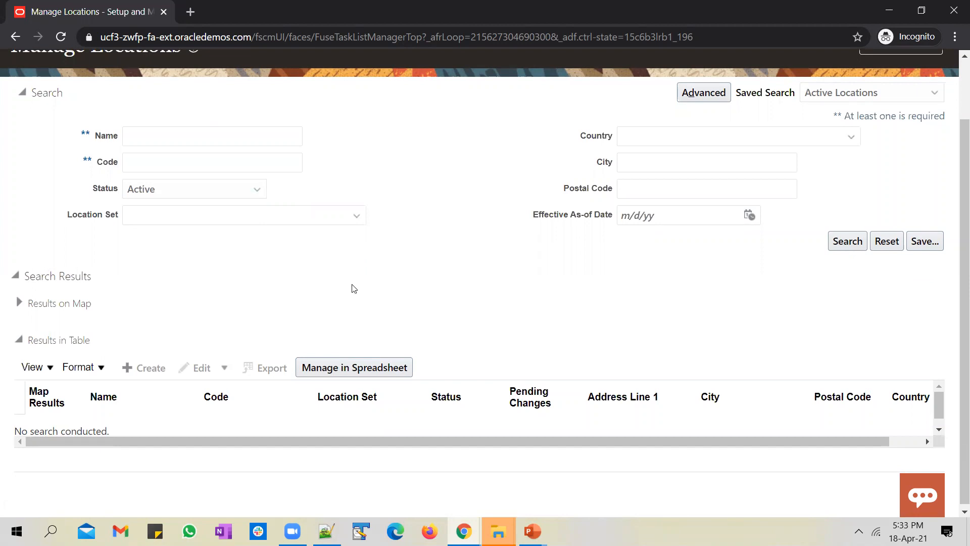
# - Name the location 'Ug Test EFF Location'
pyautogui.click(218, 323)
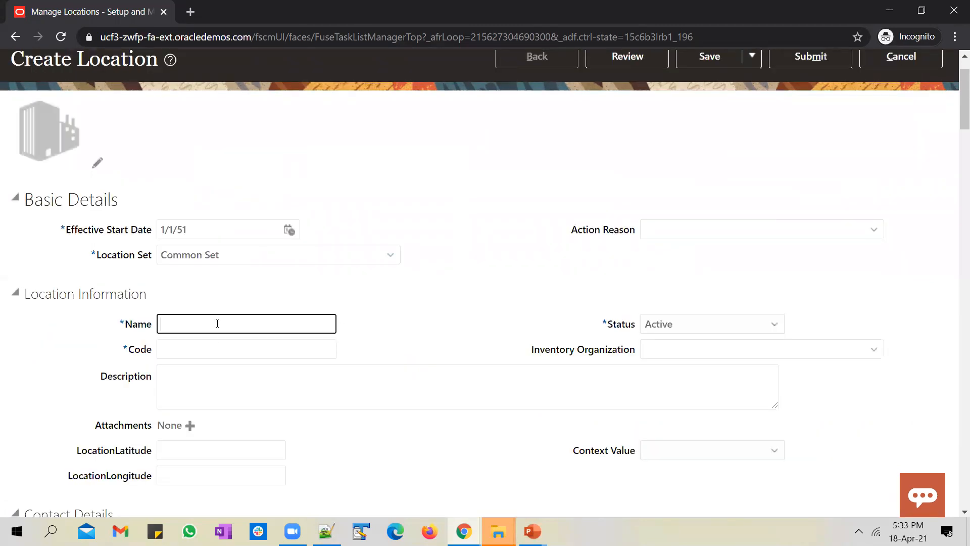
pyautogui.write('Ug Test EFF Location')
pyautogui.press('Tab')
# - Enter ZIP code 60606 and select the Chicago, Cook, IL geography
pyautogui.scroll(-5, 342, 282)
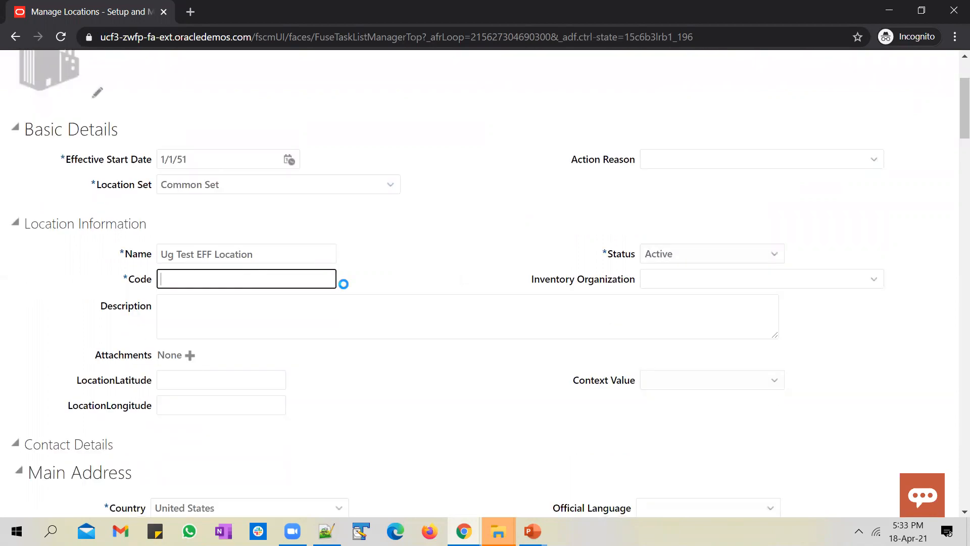
pyautogui.scroll(-1, 286, 346)
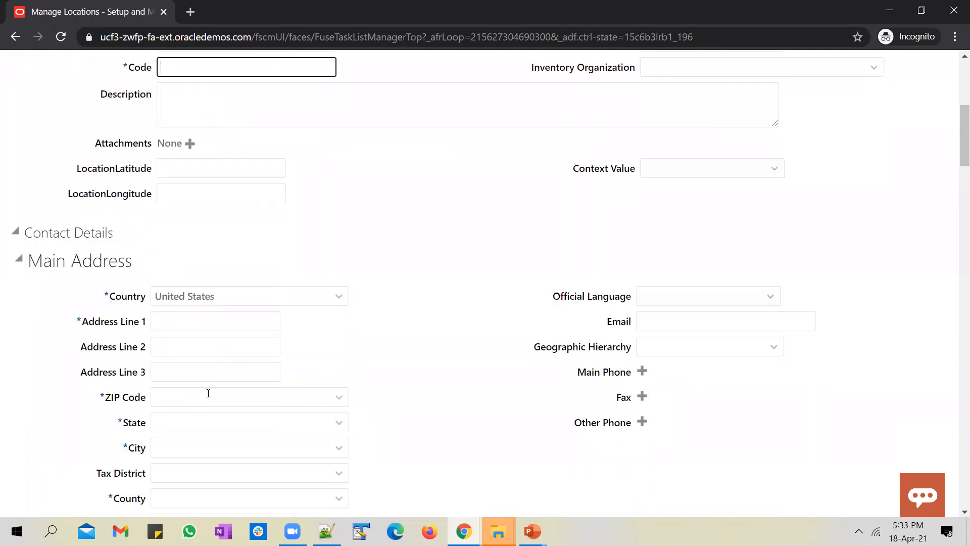
pyautogui.click(203, 396)
pyautogui.write('60606')
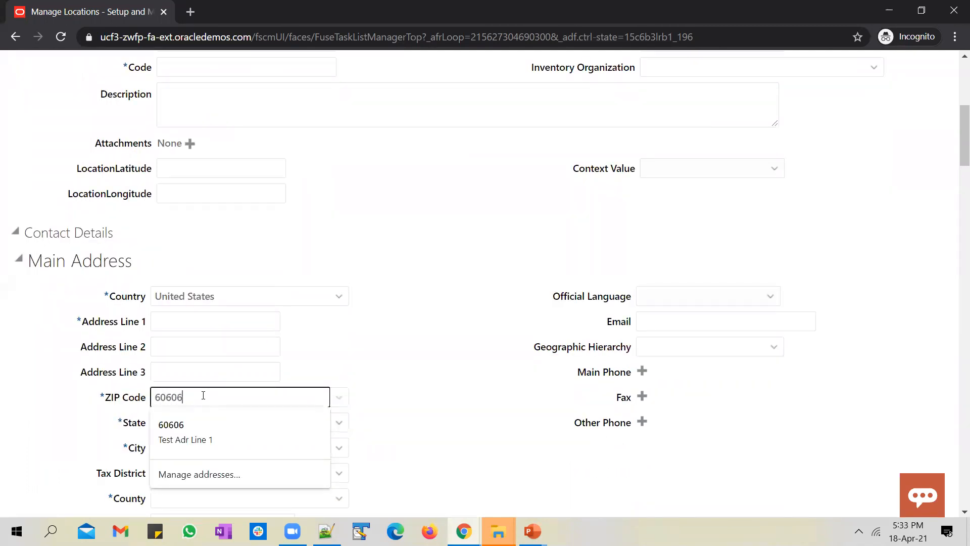
pyautogui.press('Tab')
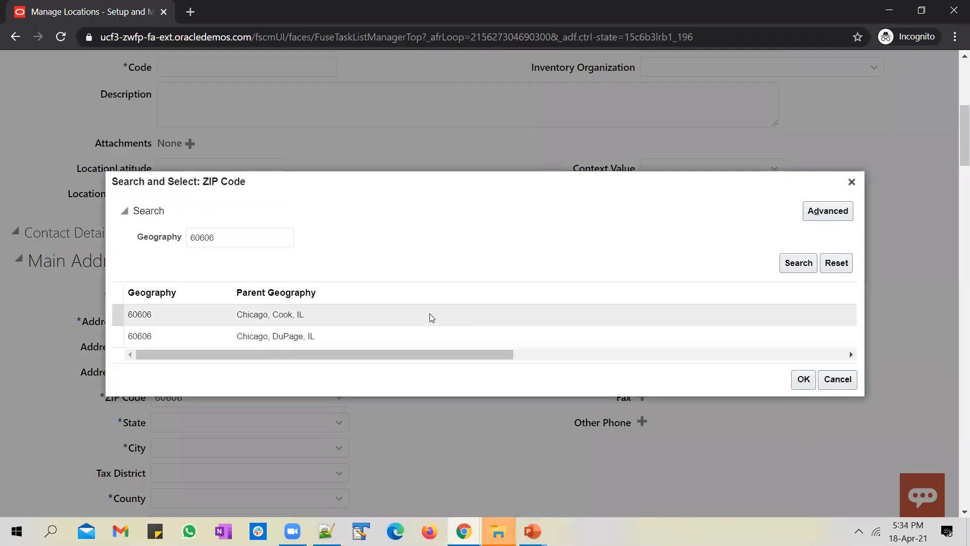
pyautogui.click(430, 317)
pyautogui.click(803, 379)
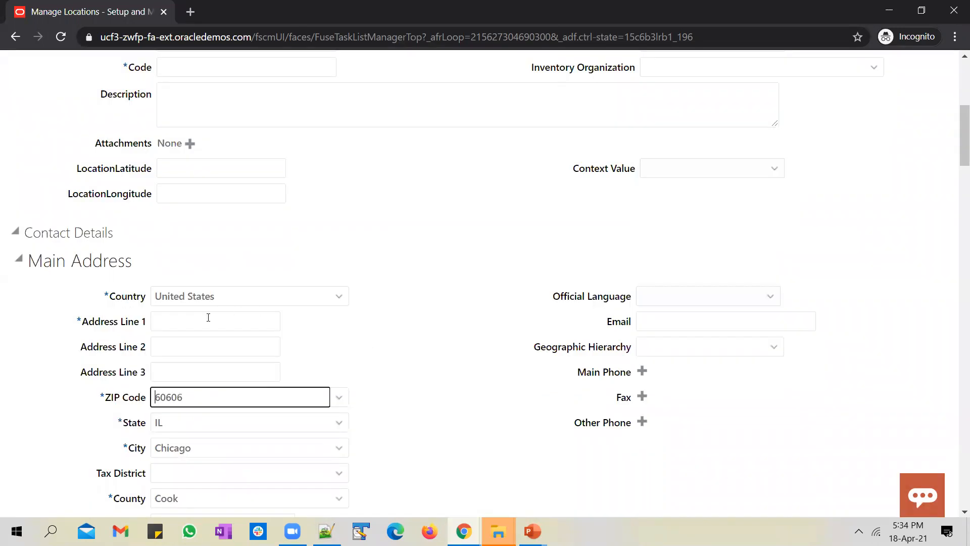
# - Set Address Line 1 to Test Adr Line 1
pyautogui.click(208, 317)
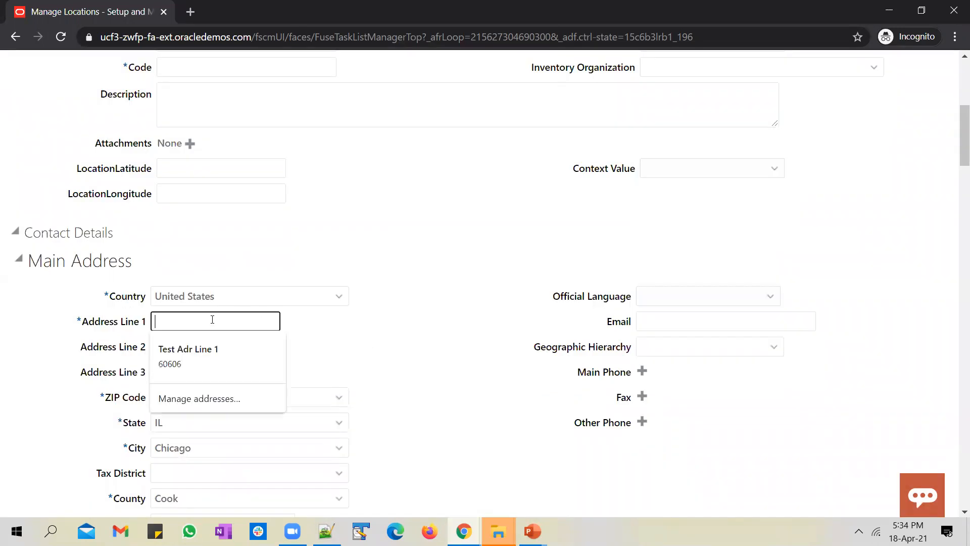
pyautogui.click(212, 350)
pyautogui.scroll(-4, 389, 374)
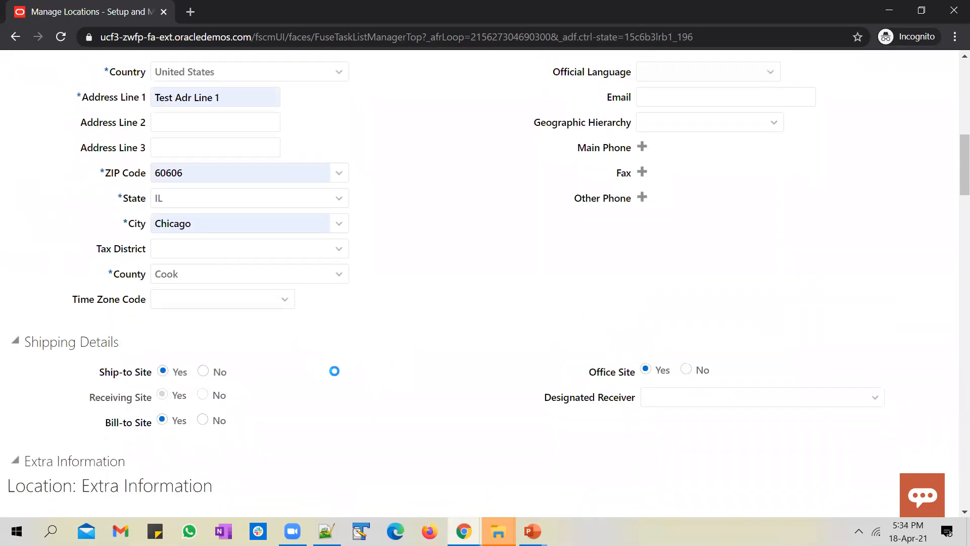
pyautogui.scroll(12, 334, 370)
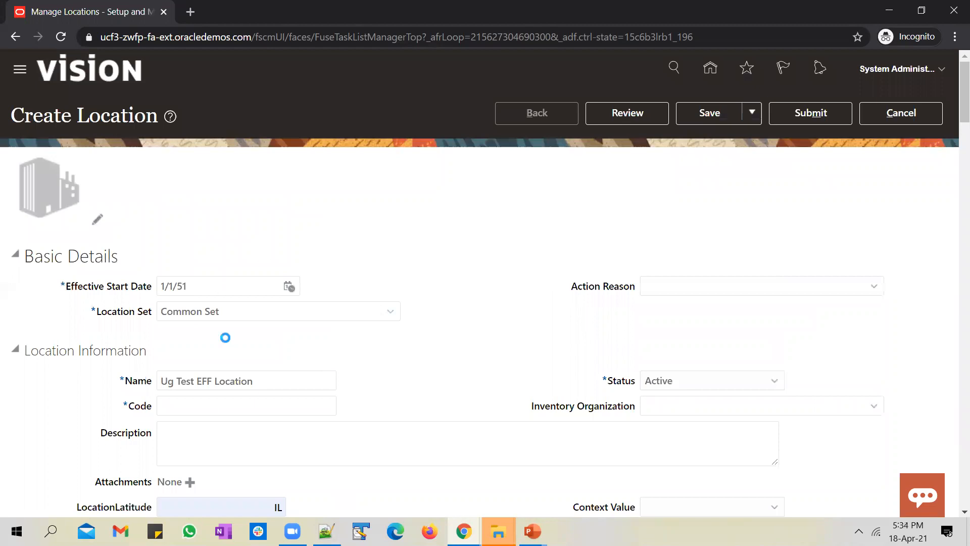
pyautogui.scroll(-3, 252, 331)
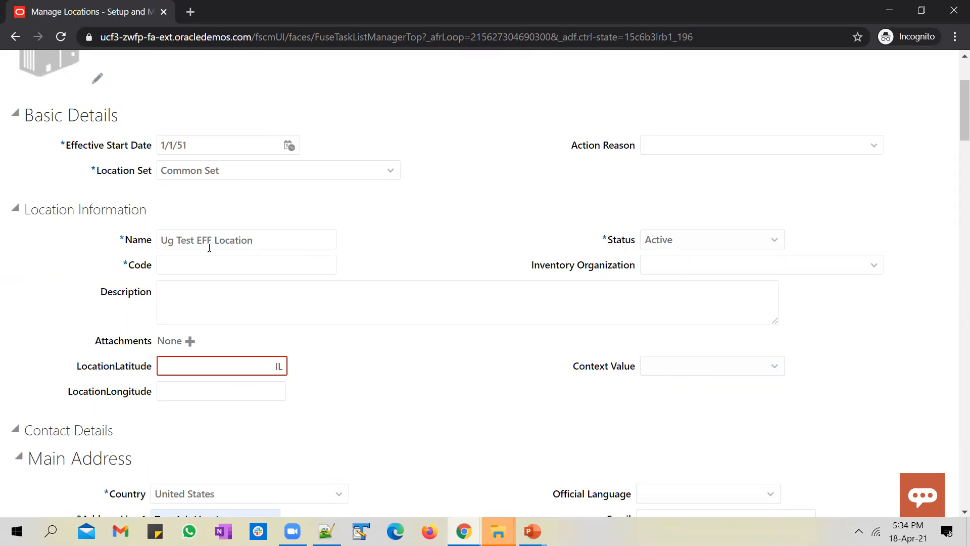
# - Clear the stray 'IL' from the latitude field and dismiss the format error
pyautogui.moveTo(272, 366); pyautogui.dragTo(303, 369)
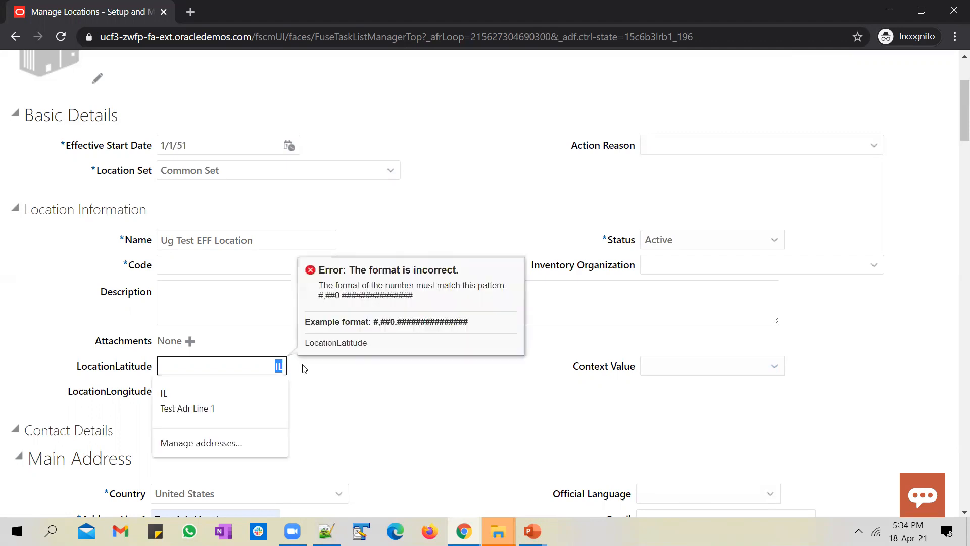
pyautogui.press('BackSpace')
pyautogui.press('Tab')
pyautogui.click(395, 428)
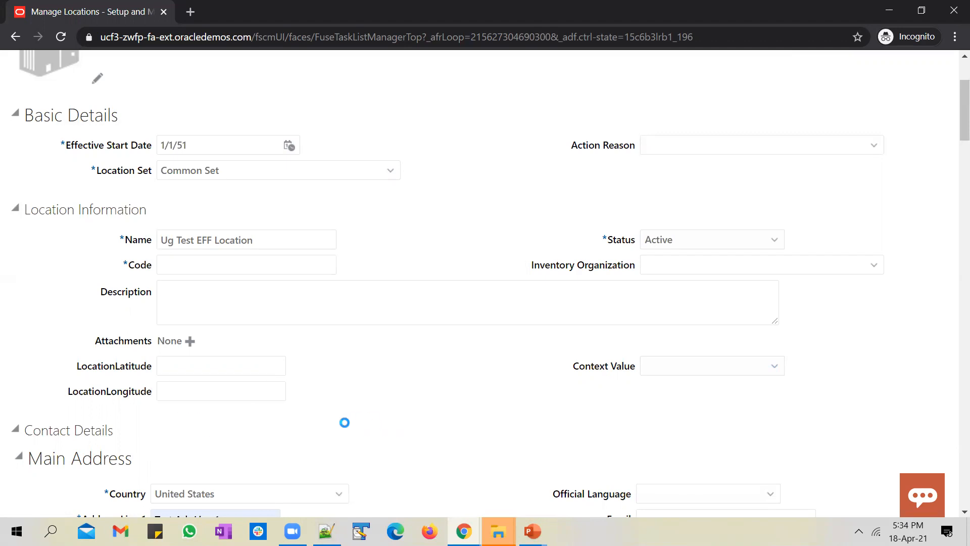
pyautogui.scroll(-5, 273, 429)
pyautogui.scroll(3, 424, 310)
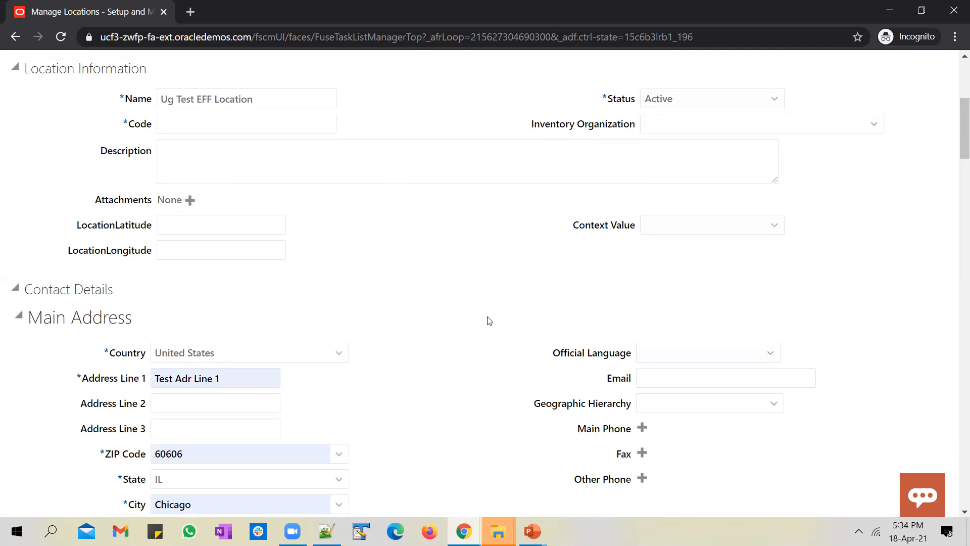
pyautogui.scroll(-5, 490, 324)
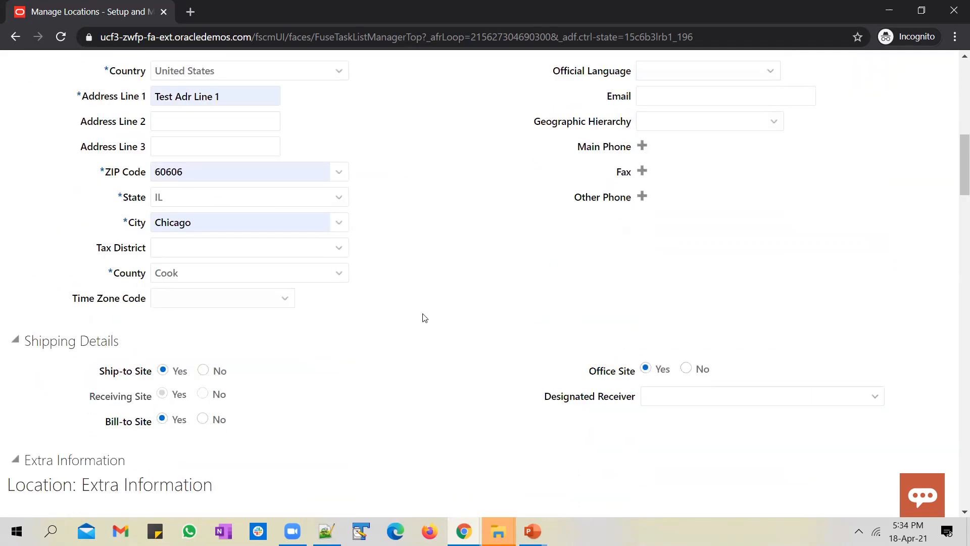
# - Re-expand Extra Information and scroll to the empty Ug EFF Context table with Dept Id and Dept Name
pyautogui.scroll(-2, 424, 316)
pyautogui.scroll(-2, 425, 313)
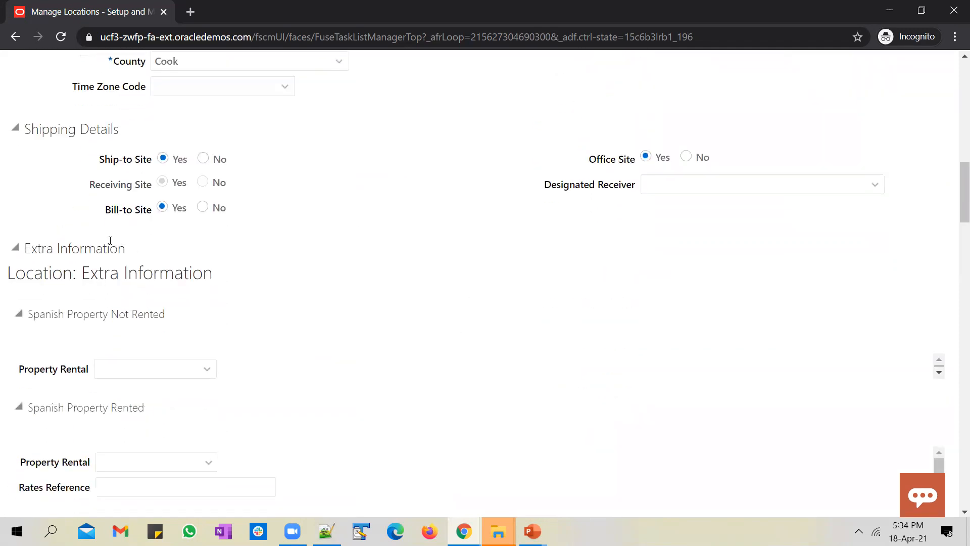
pyautogui.click(15, 249)
pyautogui.click(15, 283)
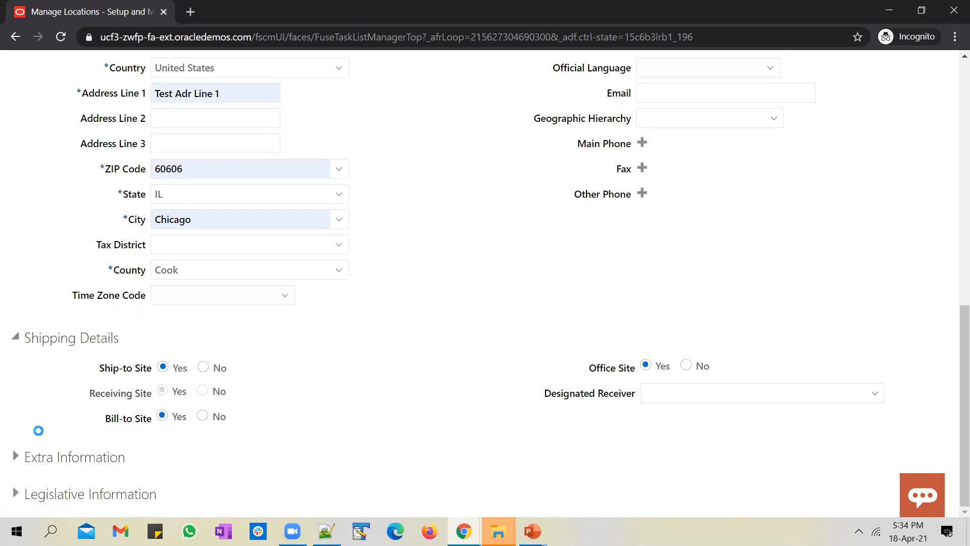
pyautogui.click(17, 457)
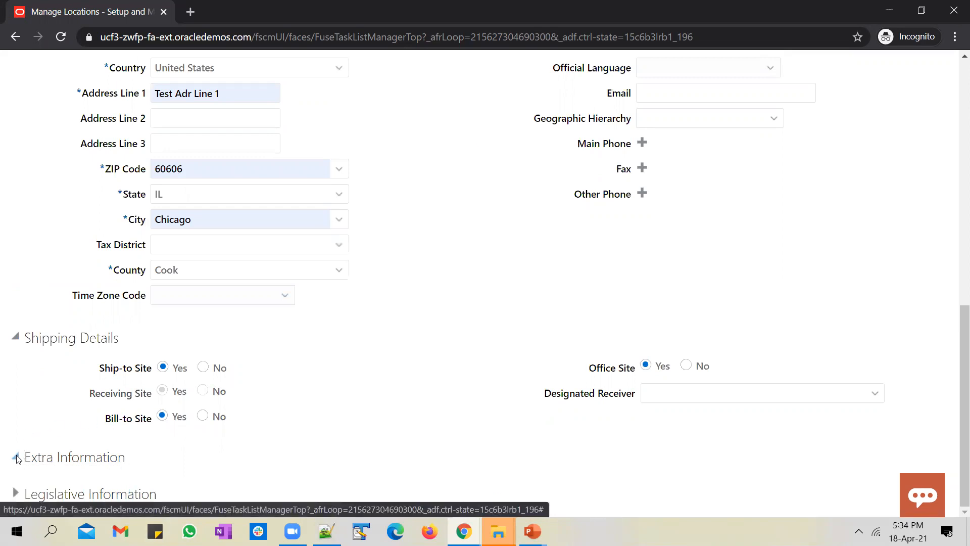
pyautogui.scroll(-5, 431, 359)
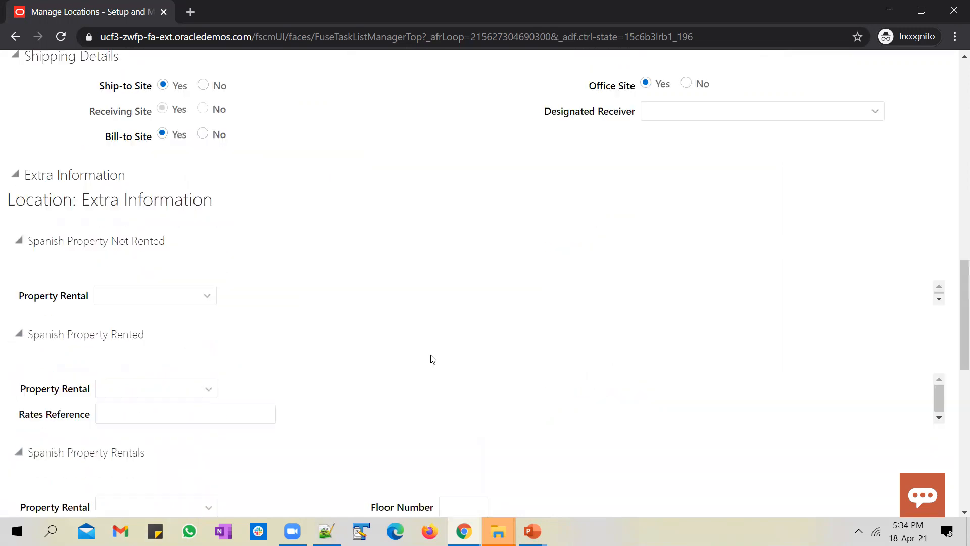
pyautogui.scroll(-4, 434, 360)
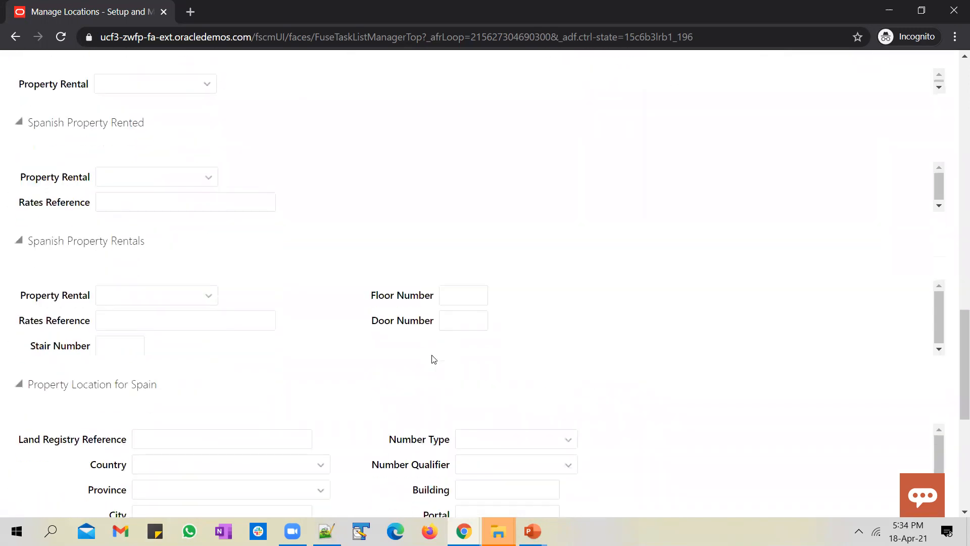
pyautogui.scroll(-5, 462, 314)
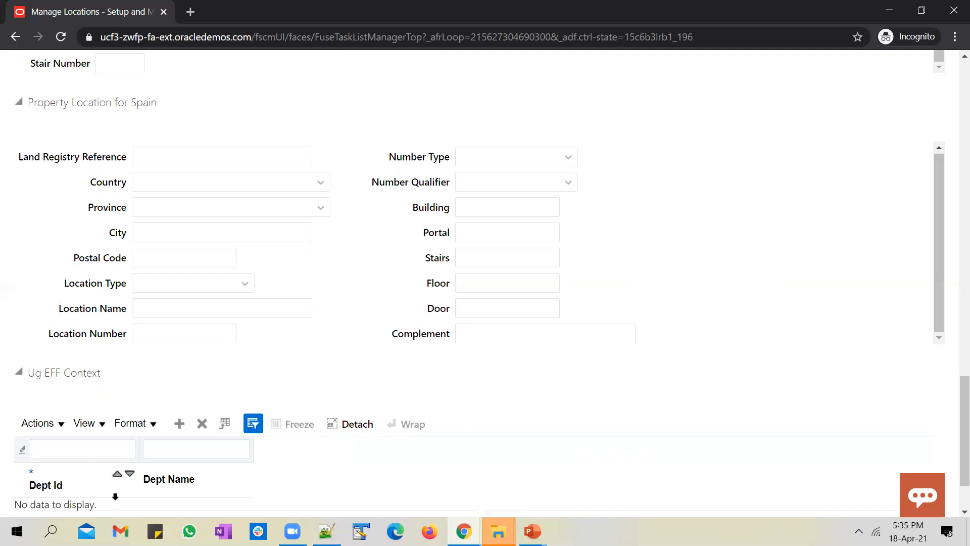
# - Add a row to the Ug EFF Context table and start entering its Dept Id
pyautogui.click(180, 425)
pyautogui.scroll(-2, 669, 283)
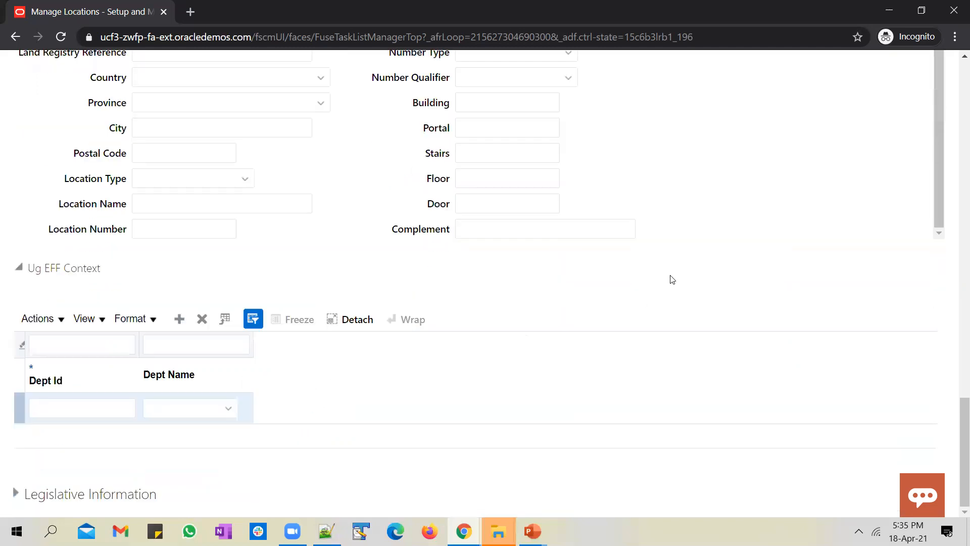
pyautogui.click(73, 415)
pyautogui.write('1')
pyautogui.moveTo(105, 410); pyautogui.dragTo(167, 409)
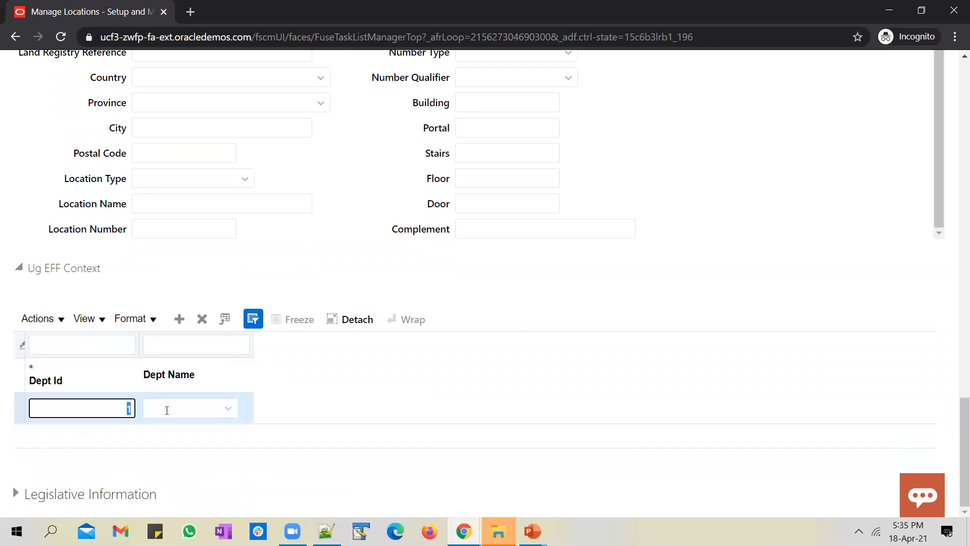
pyautogui.write('as')
pyautogui.press('Tab')
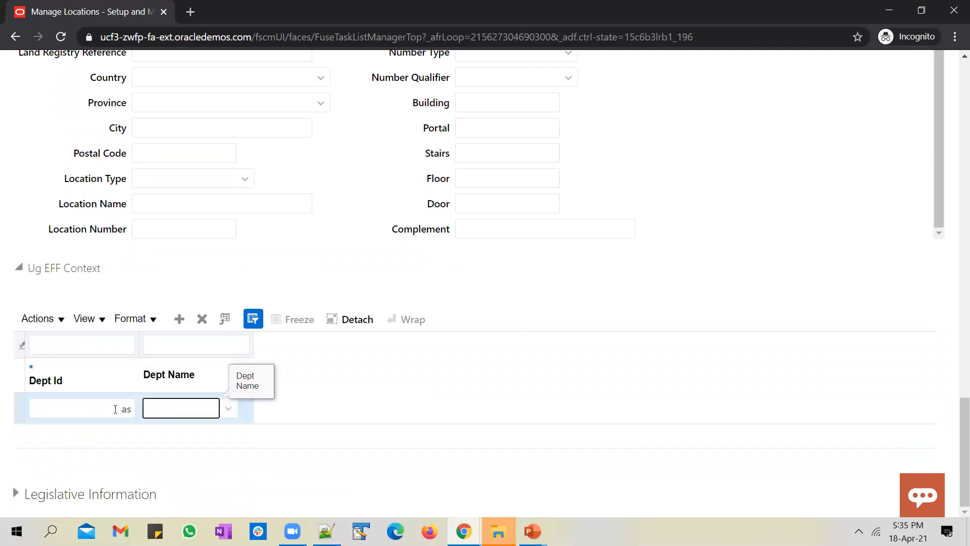
# - Correct the row's Dept Id to 1 and choose FINANCE as its Dept Name
pyautogui.click(117, 410)
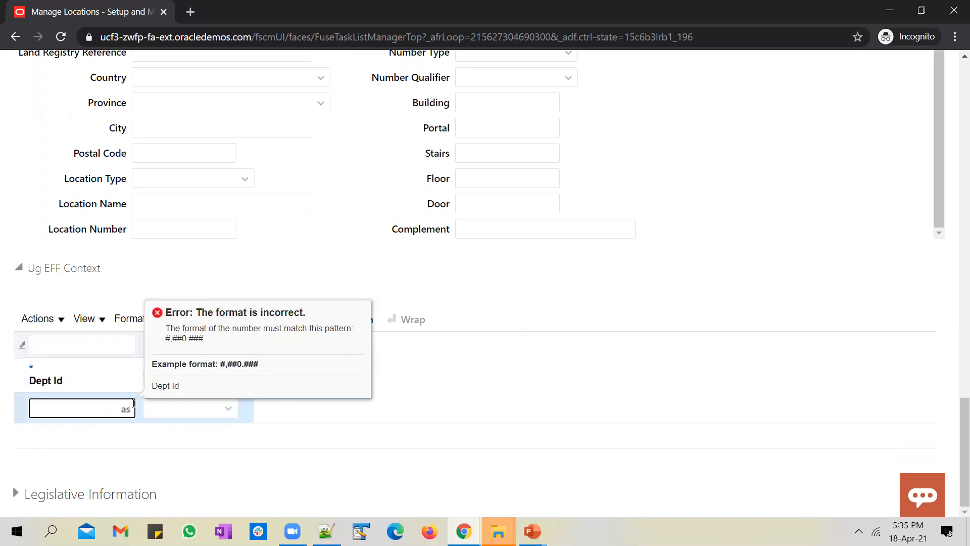
pyautogui.moveTo(122, 407); pyautogui.dragTo(160, 412)
pyautogui.write('1')
pyautogui.press('Tab')
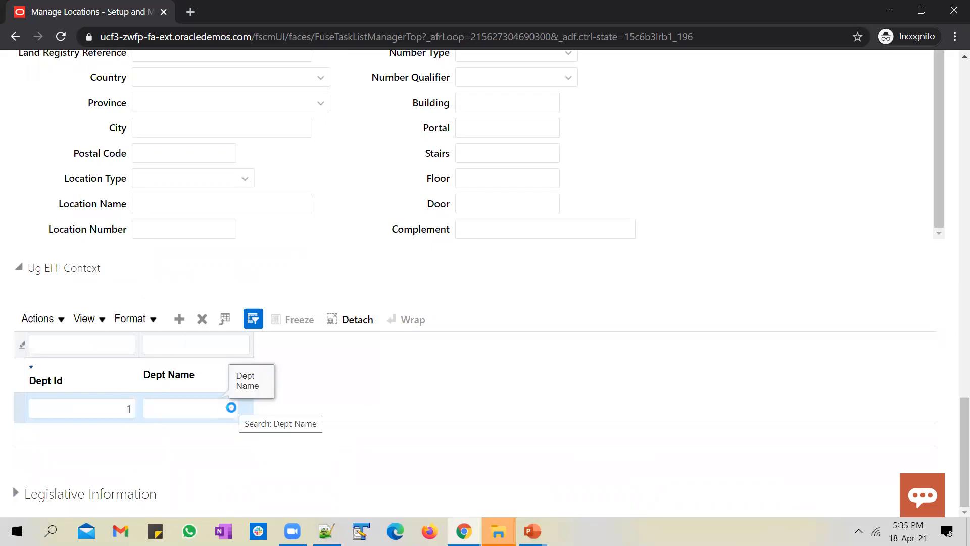
pyautogui.click(232, 409)
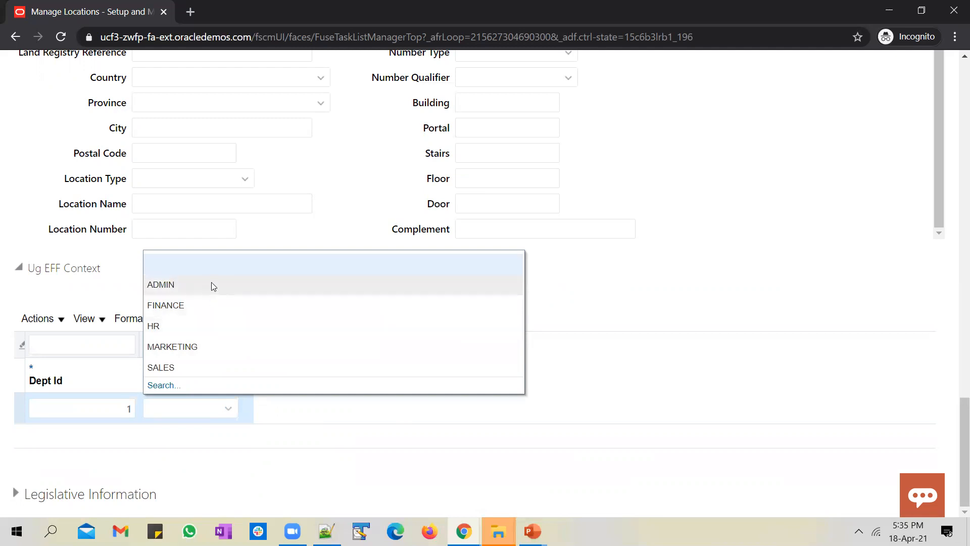
pyautogui.click(212, 308)
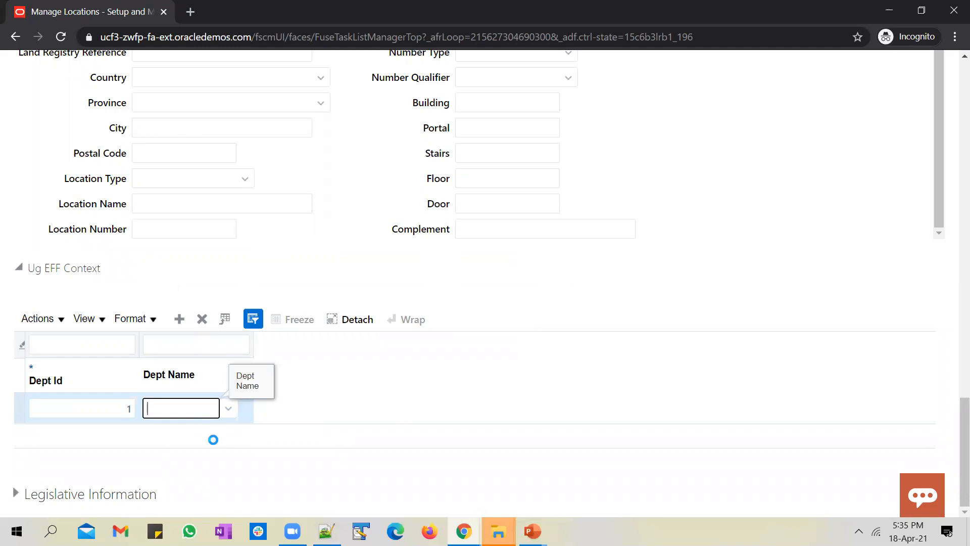
pyautogui.click(180, 317)
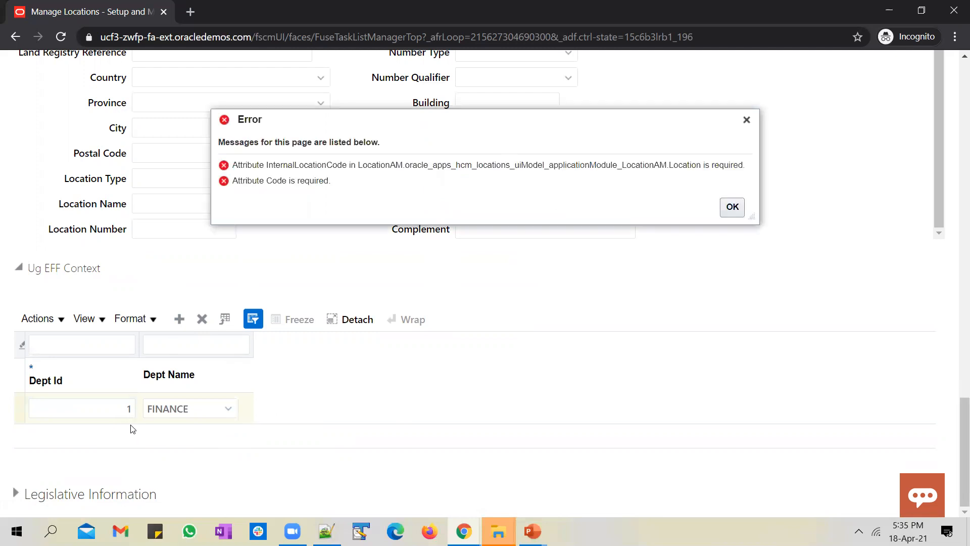
# - Dismiss the error and copy the name 'Ug Test EFF Location' into the location Code field
pyautogui.click(733, 207)
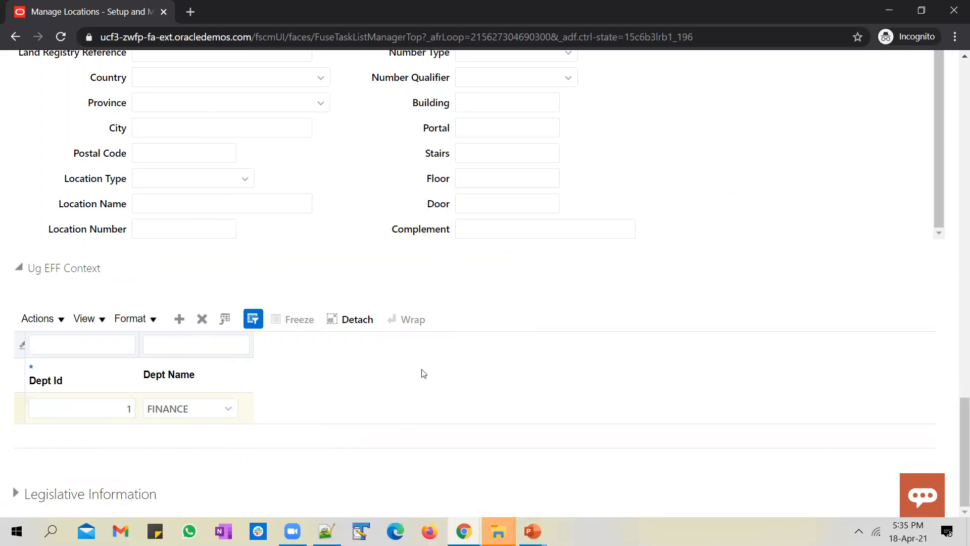
pyautogui.scroll(15, 421, 373)
pyautogui.scroll(4, 419, 370)
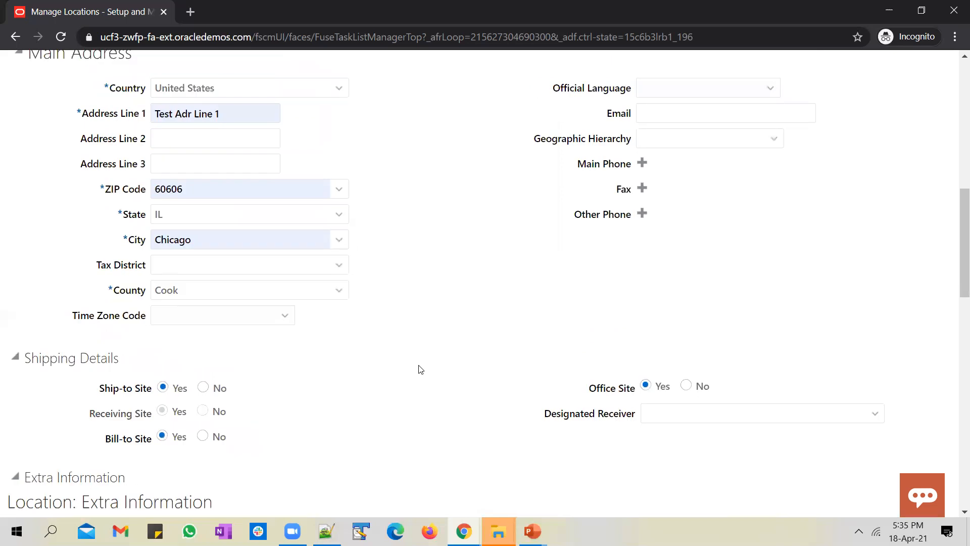
pyautogui.scroll(4, 424, 371)
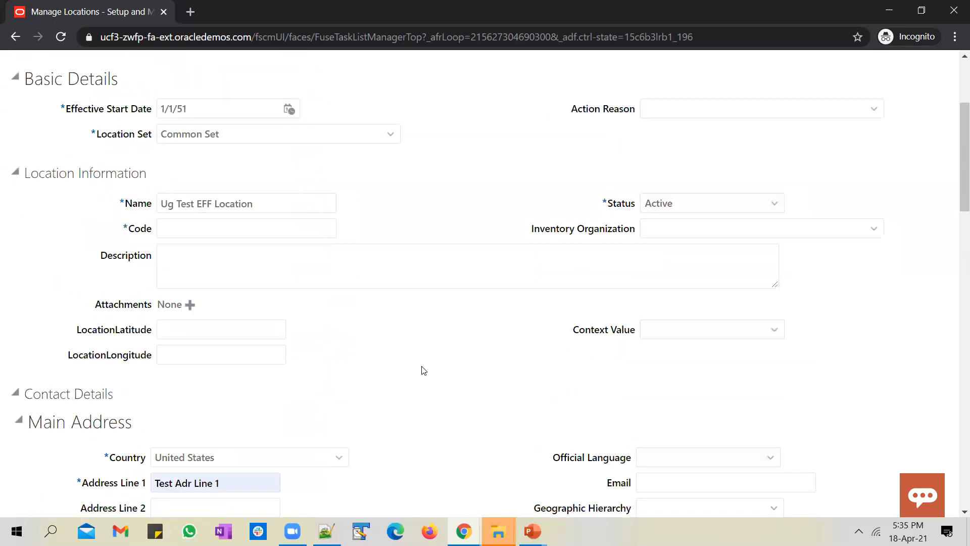
pyautogui.click(184, 227)
pyautogui.tripleClick(269, 199)
pyautogui.hotkey('ctrl', 'c')
pyautogui.click(215, 227)
pyautogui.hotkey('ctrl', 'v')
pyautogui.scroll(-6, 347, 314)
pyautogui.scroll(-15, 347, 314)
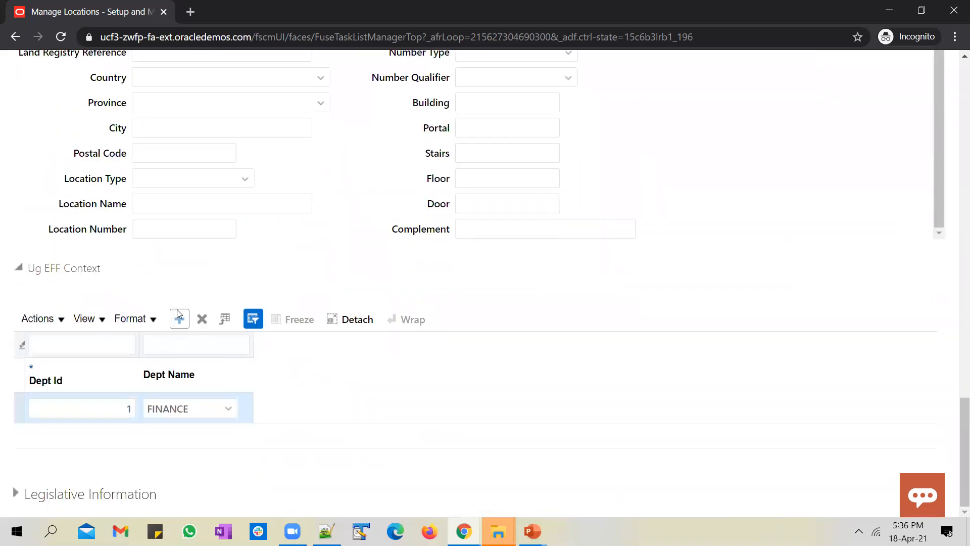
# - Add a second Ug EFF Context row with Dept Id 2 and Dept Name MARKETING
pyautogui.click(179, 319)
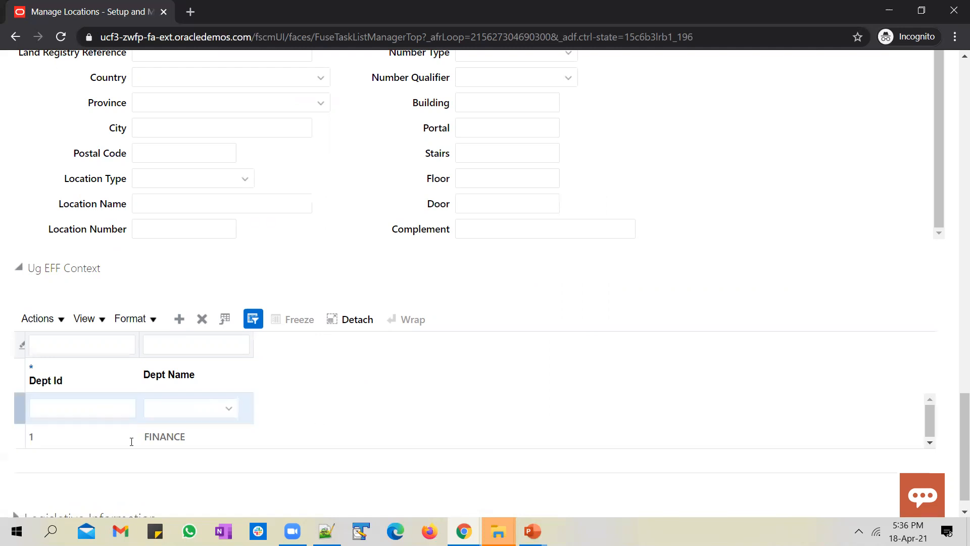
pyautogui.click(98, 408)
pyautogui.write('2')
pyautogui.click(229, 409)
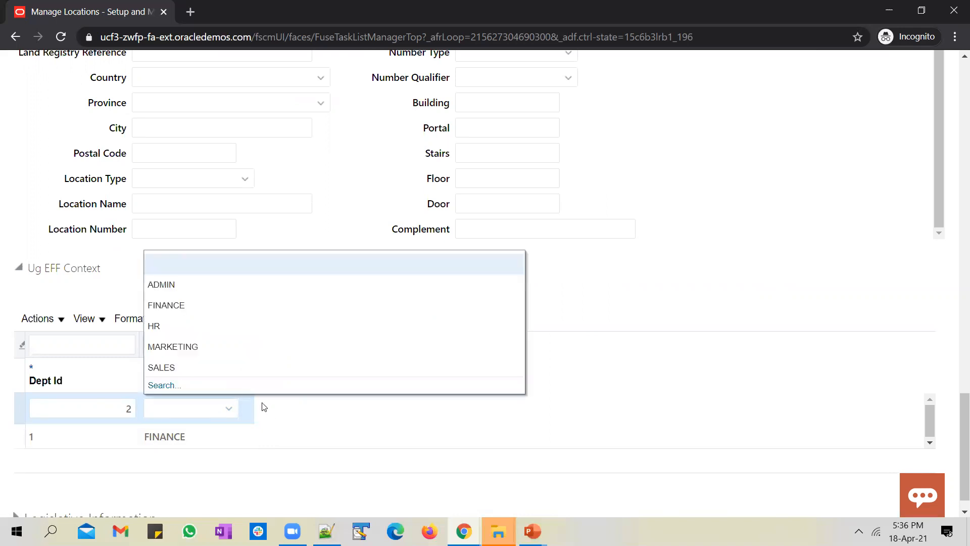
pyautogui.click(200, 347)
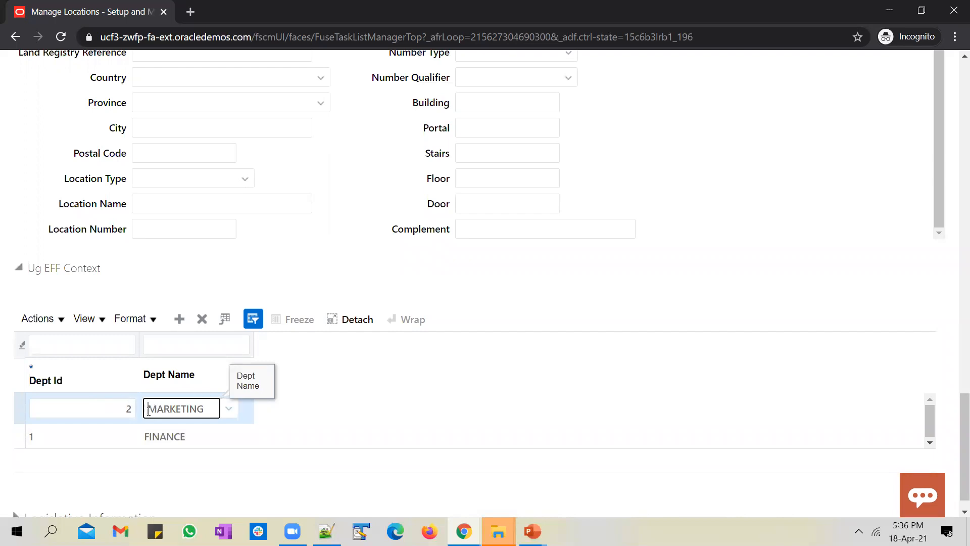
pyautogui.scroll(20, 148, 409)
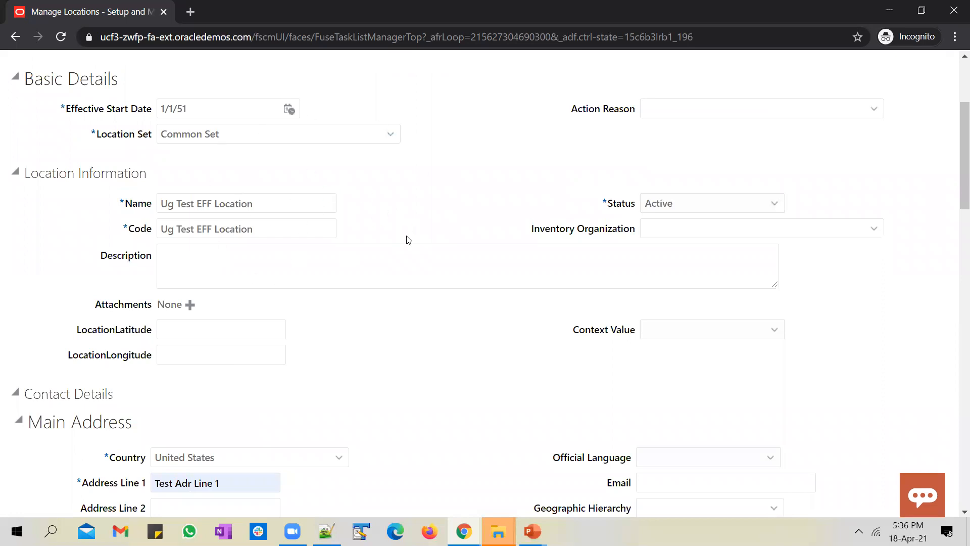
pyautogui.scroll(3, 408, 240)
pyautogui.moveTo(271, 382); pyautogui.dragTo(79, 389)
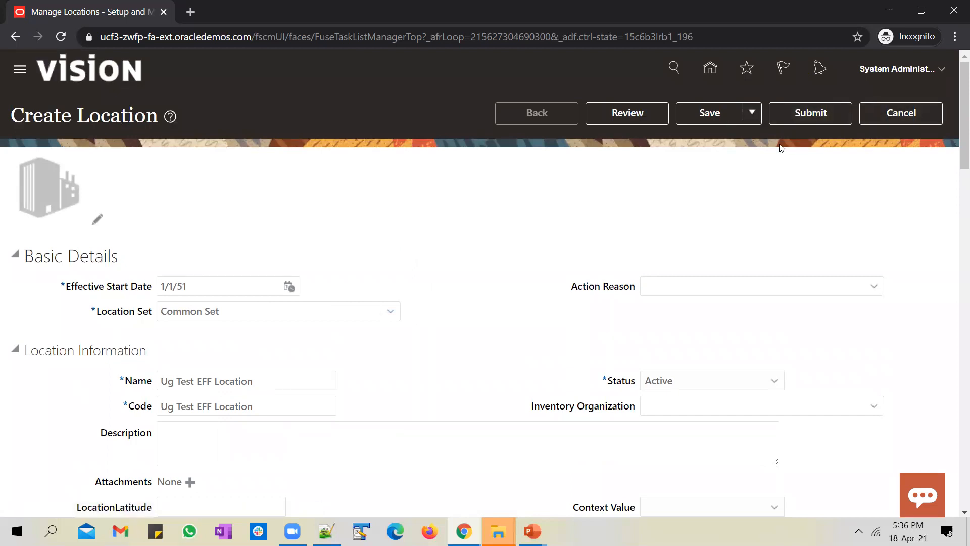
# - Submit the Ug Test EFF Location and answer Yes to the warning
pyautogui.click(803, 116)
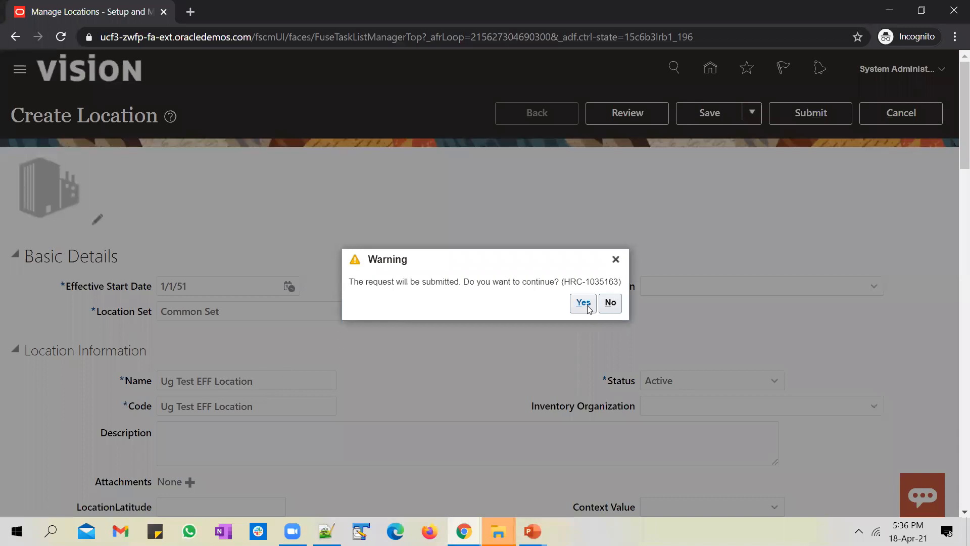
pyautogui.click(584, 303)
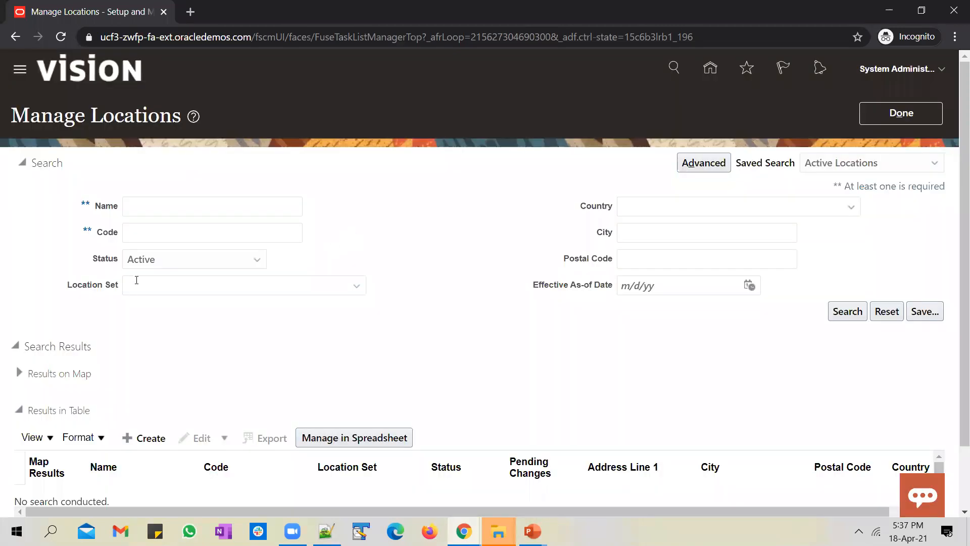
# - Search for Ug Test EFF Location and open it in Edit > Correct mode
pyautogui.click(148, 205)
pyautogui.hotkey('ctrl', 'v')
pyautogui.click(847, 311)
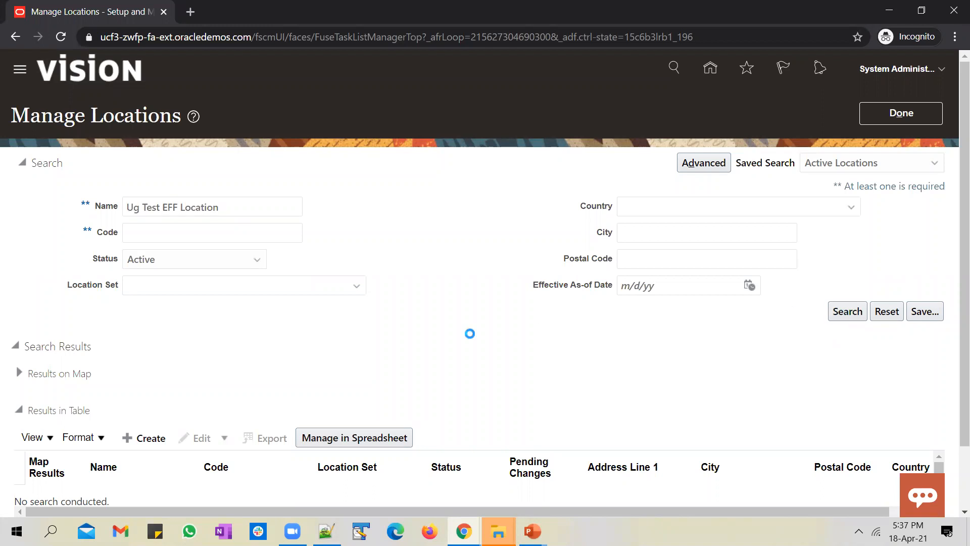
pyautogui.scroll(-1, 445, 336)
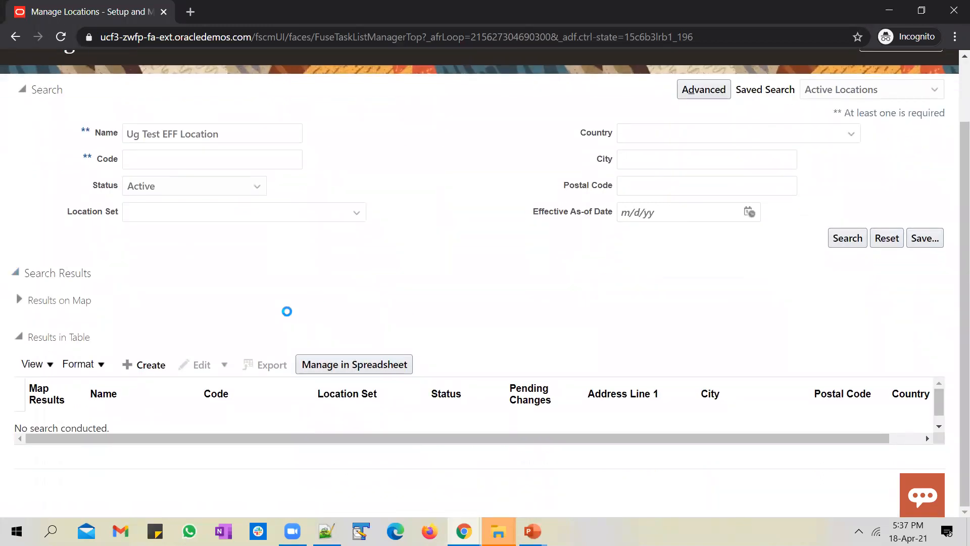
pyautogui.click(222, 365)
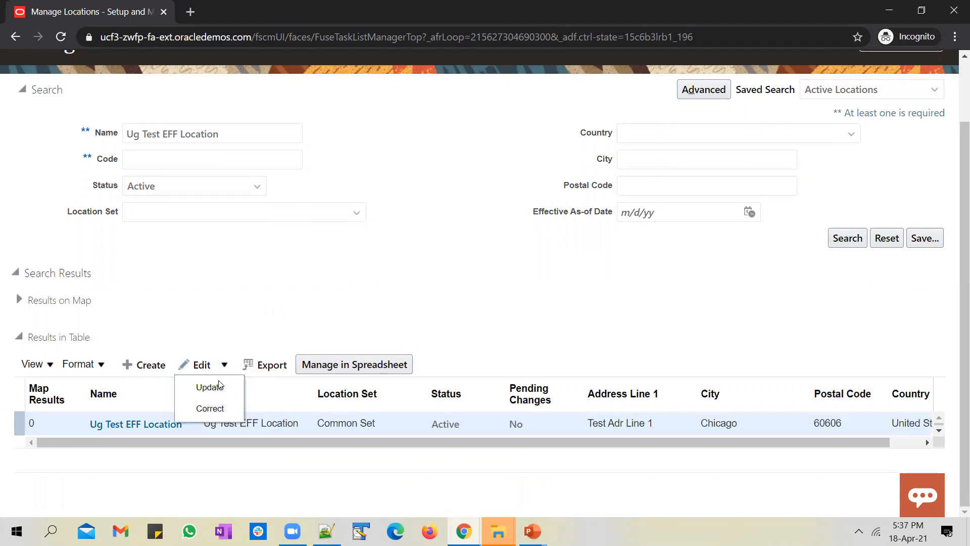
pyautogui.click(221, 409)
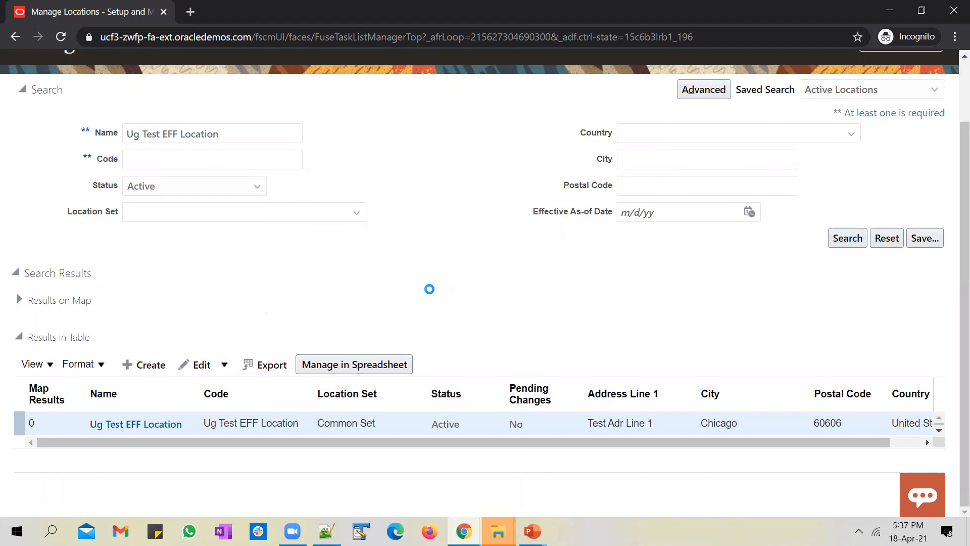
# - Check the EFF rows 1 FINANCE and 2 MARKETING, then show the Extensible Flexfields summary slide
pyautogui.scroll(-15, 428, 291)
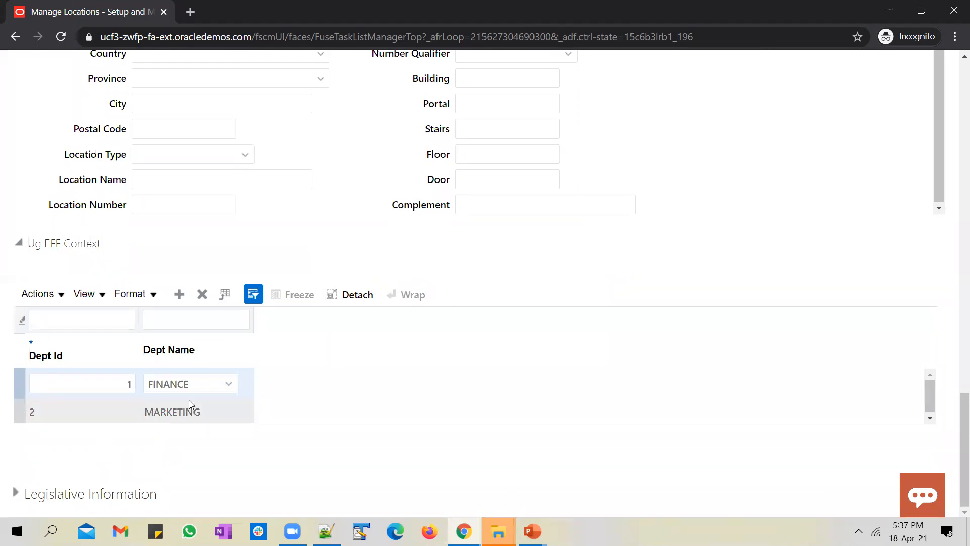
pyautogui.scroll(15, 610, 295)
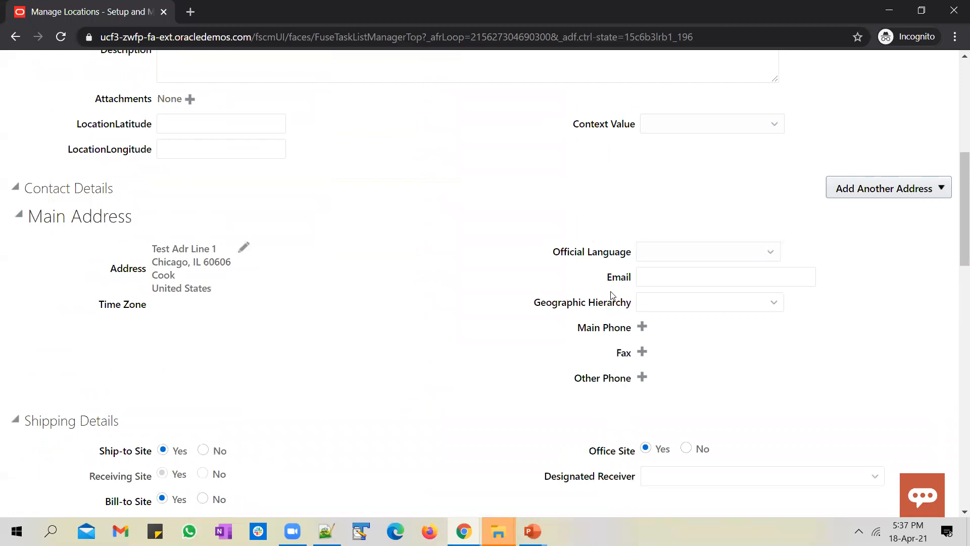
pyautogui.scroll(8, 611, 294)
pyautogui.moveTo(539, 530)
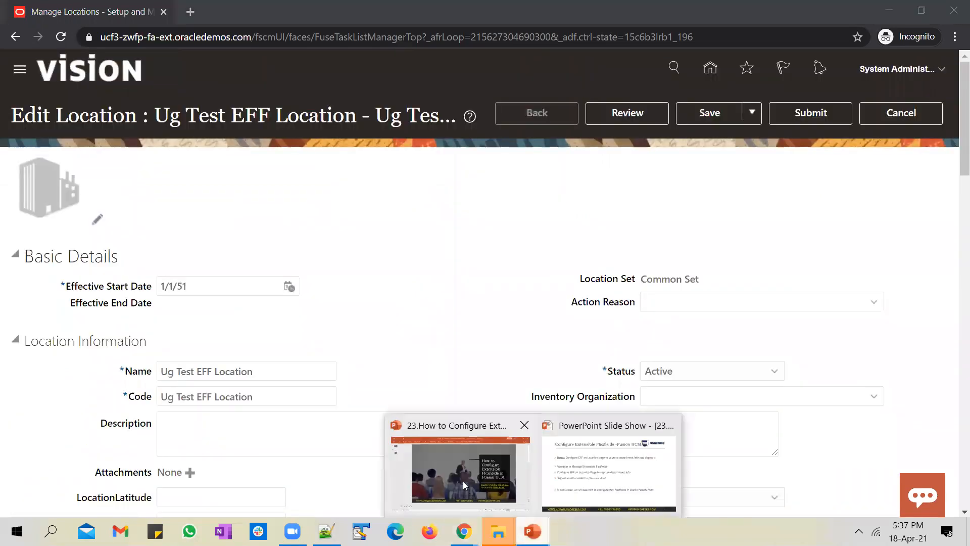
pyautogui.click(612, 465)
pyautogui.press('Right')
pyautogui.press('Left')
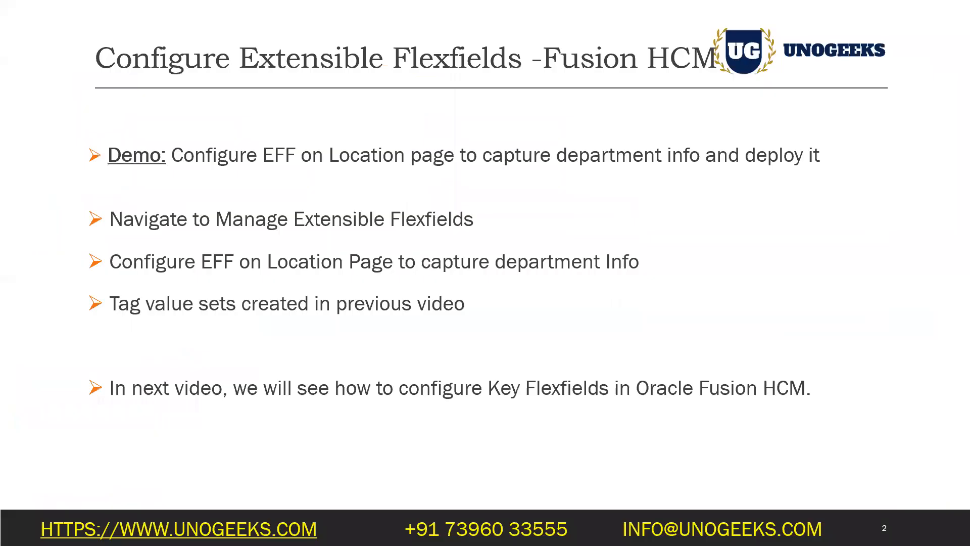